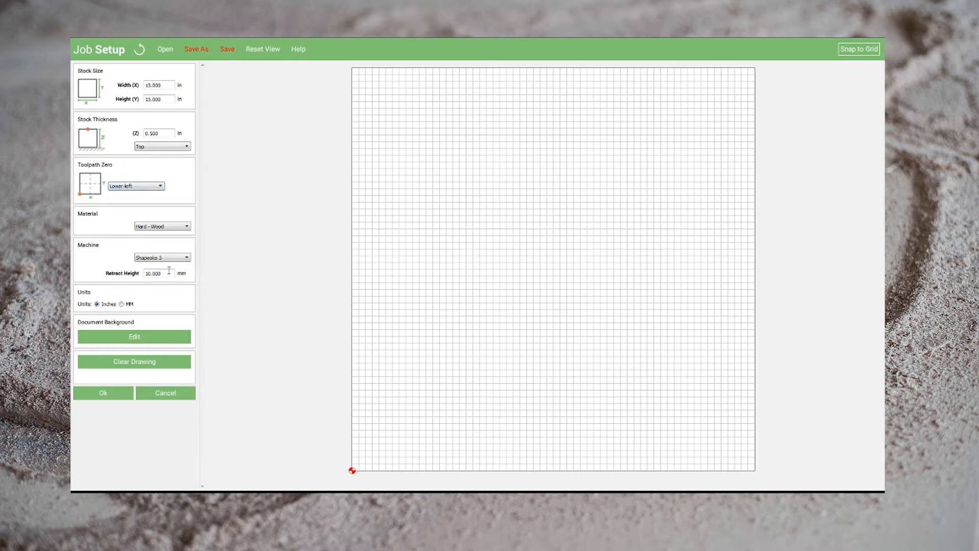
Finish the job setup and draw a centred rectangle about 13.5 in wide and 13 in high inside the stock
left_click(146, 339)
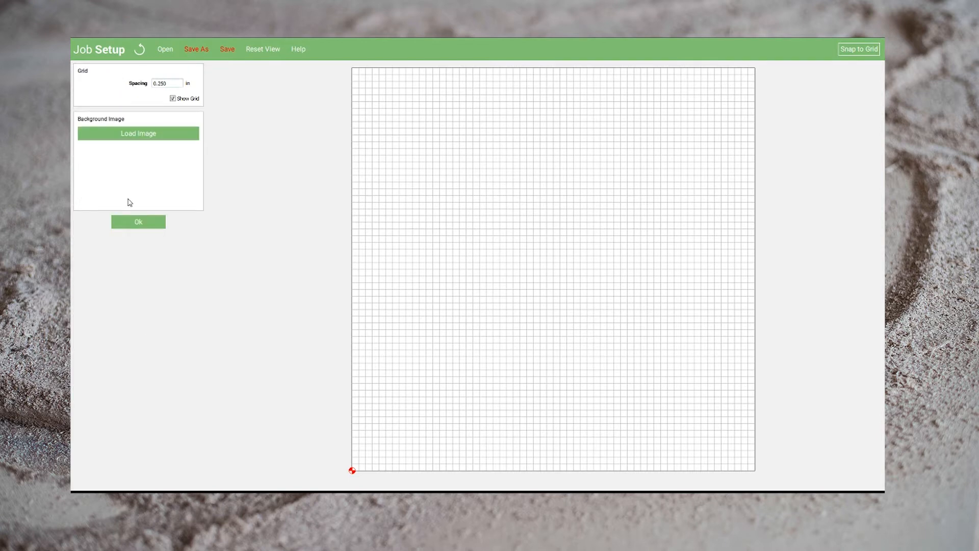
left_click(135, 221)
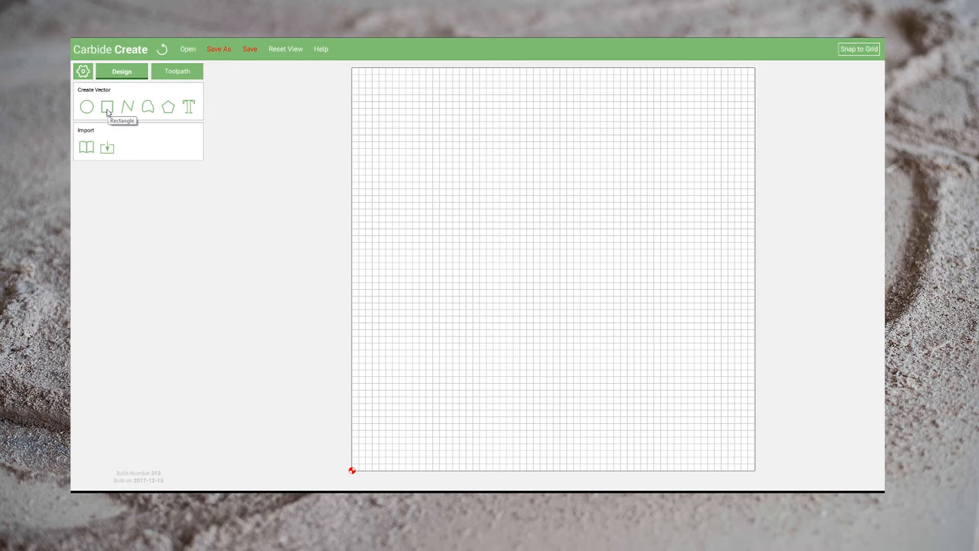
left_click(108, 109)
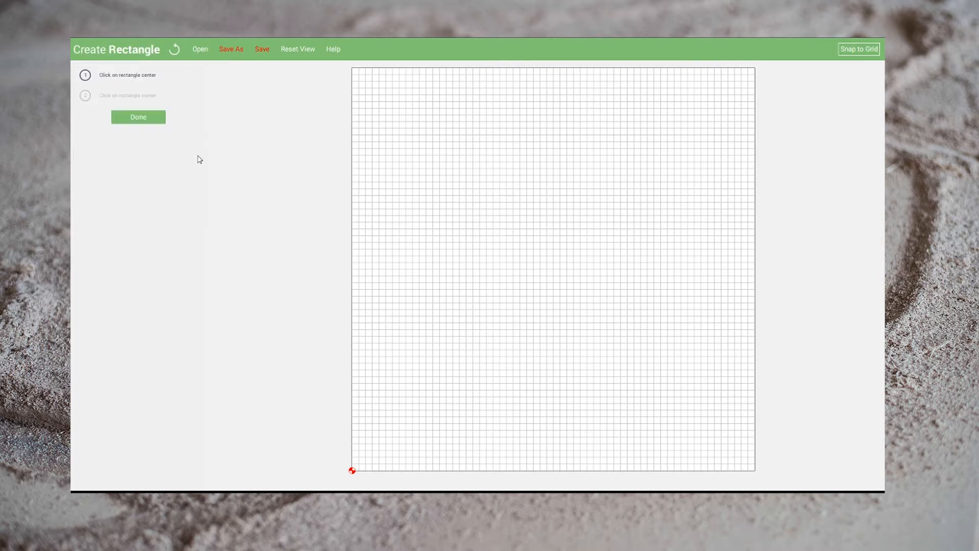
left_click(553, 266)
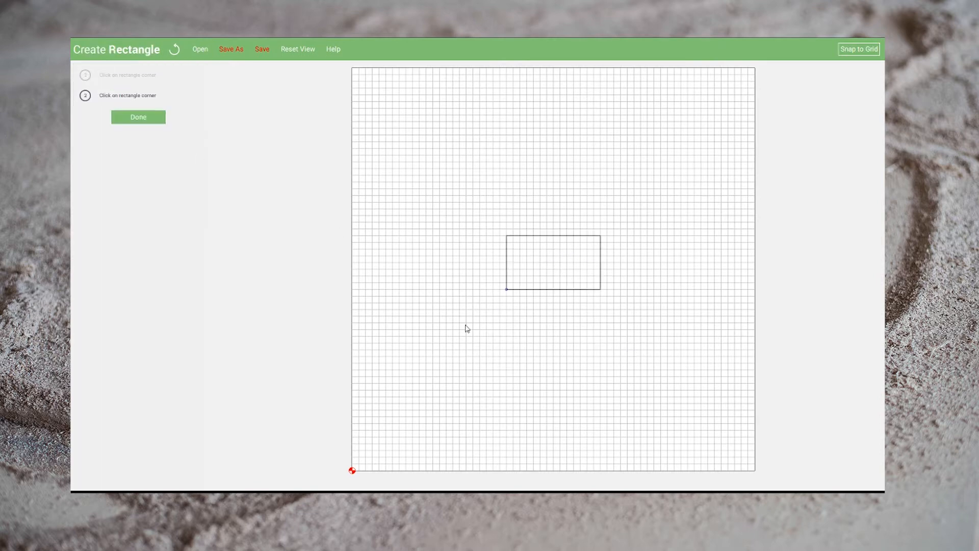
left_click(372, 442)
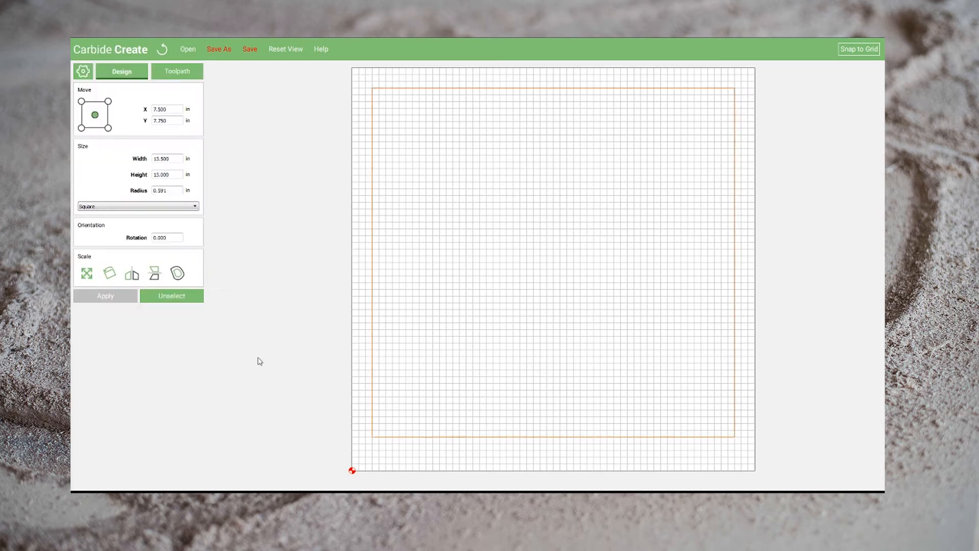
Resize the rectangle to 14 by 14 in and move it to the centre of the stock at X 7.5, Y 7.5
double_click(166, 159)
type("14")
key("Tab")
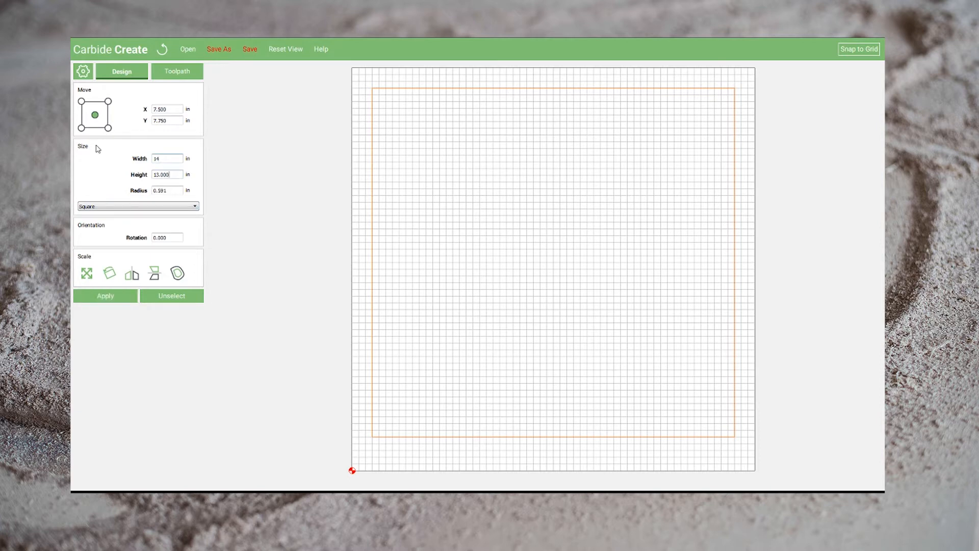
key("ctrl+a")
type("14")
key("Return")
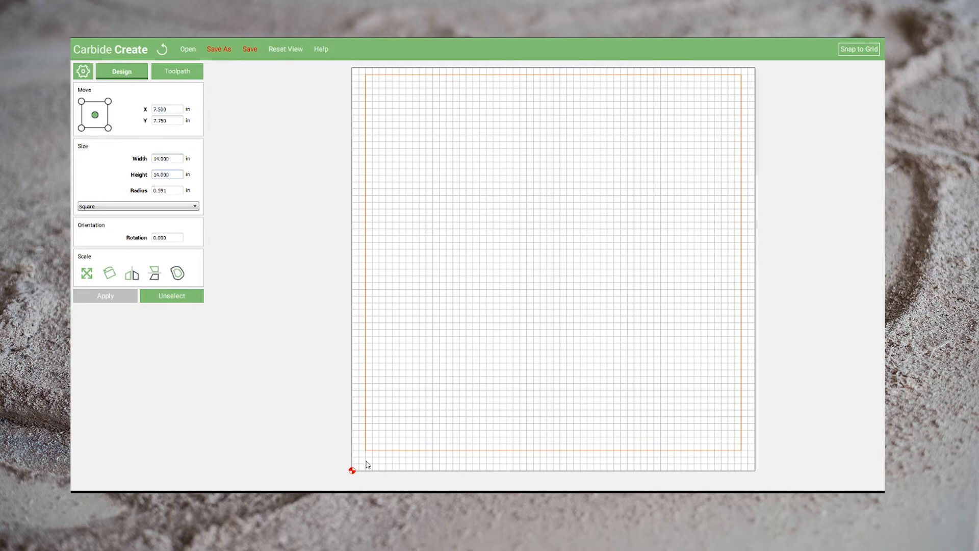
left_click_drag(366, 454, 366, 460)
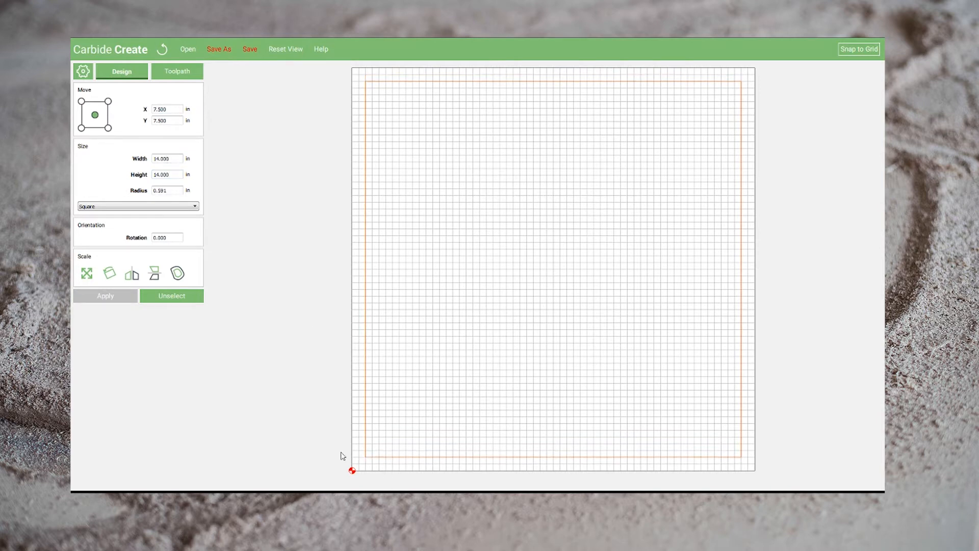
left_click(179, 300)
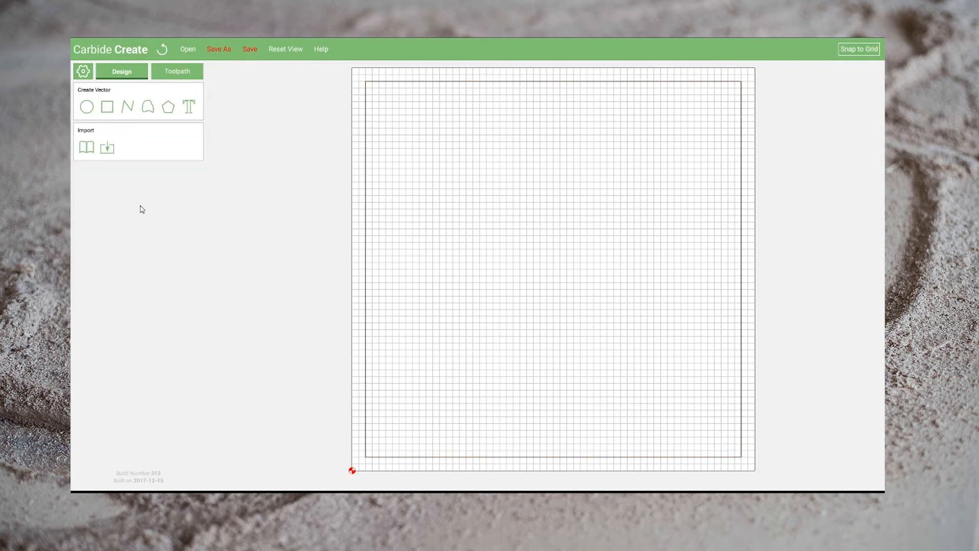
Draw a second rectangle about 12 in wide and 12.5 in high inside the 14 in square
left_click(107, 111)
left_click(547, 262)
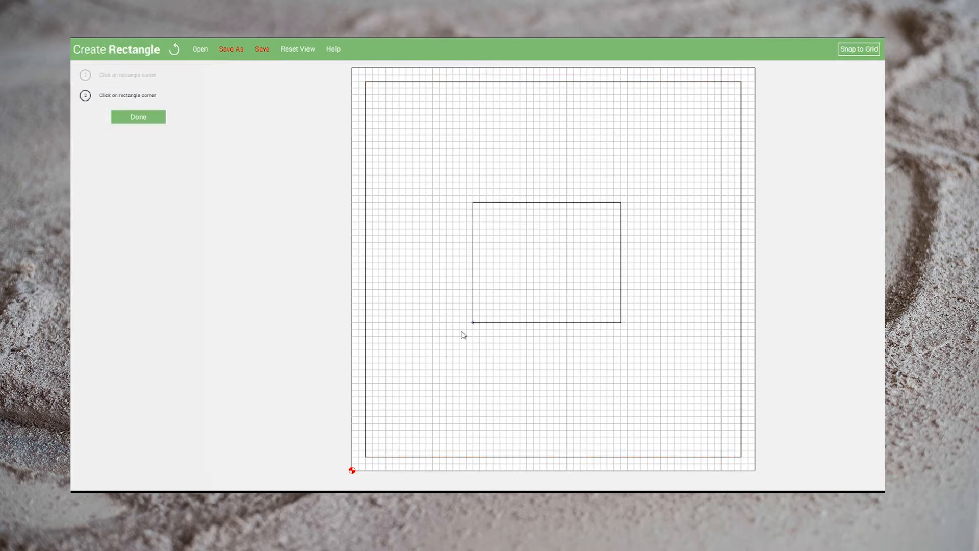
left_click(385, 430)
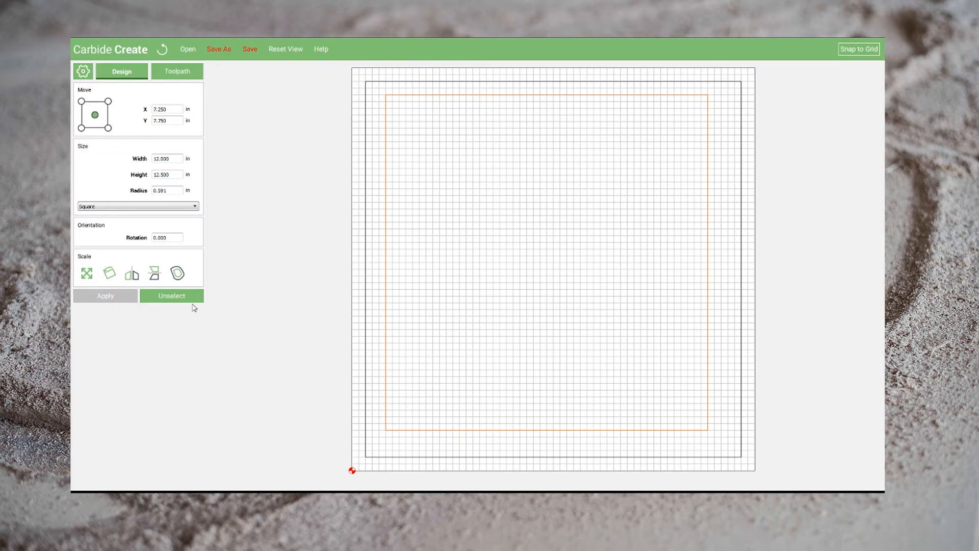
Resize the inner rectangle to 12 by 12 in and centre it on the stock at X 7.5, Y 7.5
left_click_drag(168, 159, 129, 160)
type("12")
key("Tab")
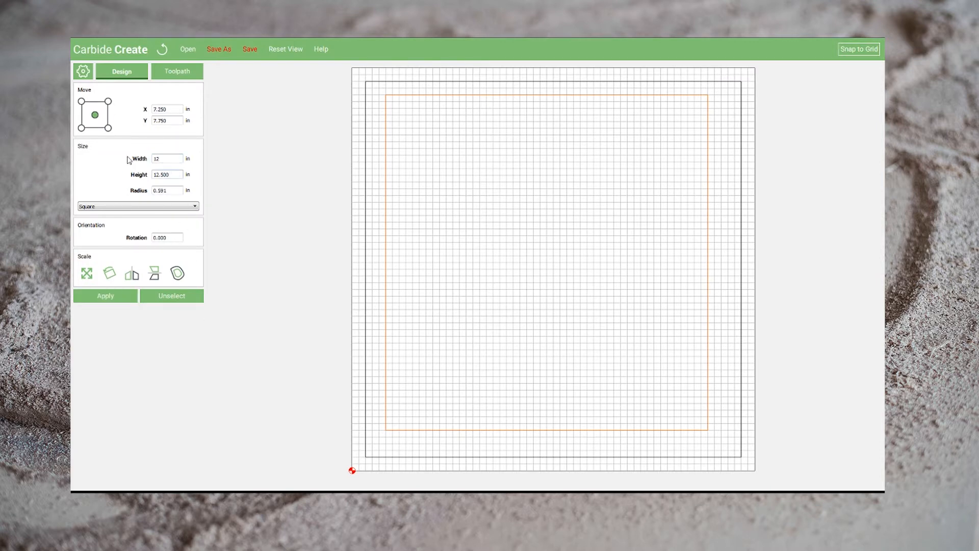
key("ctrl+a")
type("12")
left_click(102, 297)
left_click_drag(387, 423, 394, 431)
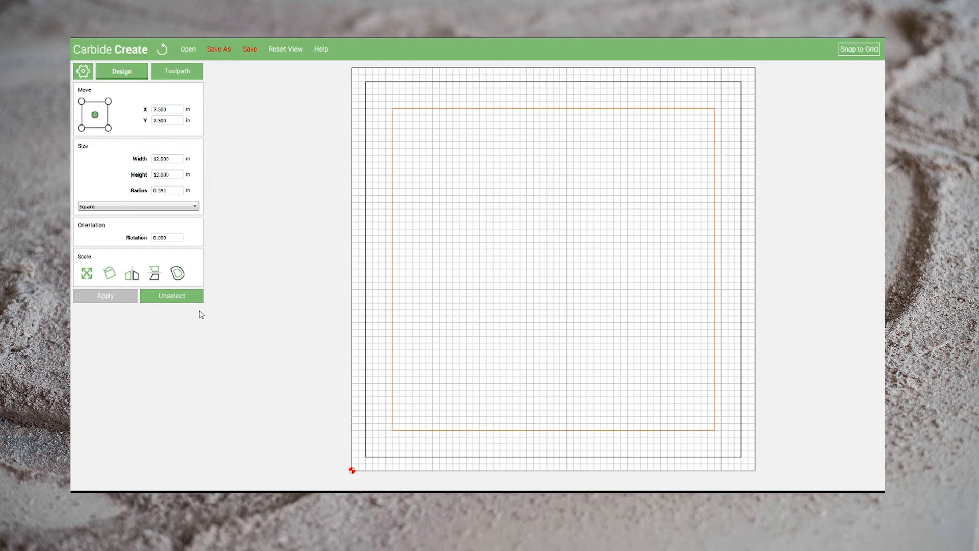
left_click(172, 297)
Add the text "Some text goes here" in Arial Regular inside the inner square
left_click(189, 108)
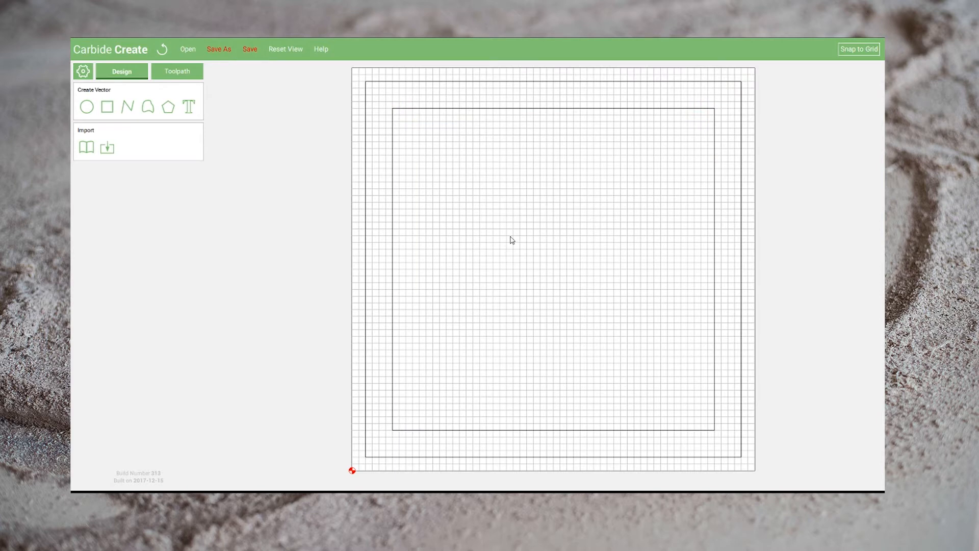
left_click_drag(95, 290, 78, 289)
type("Some")
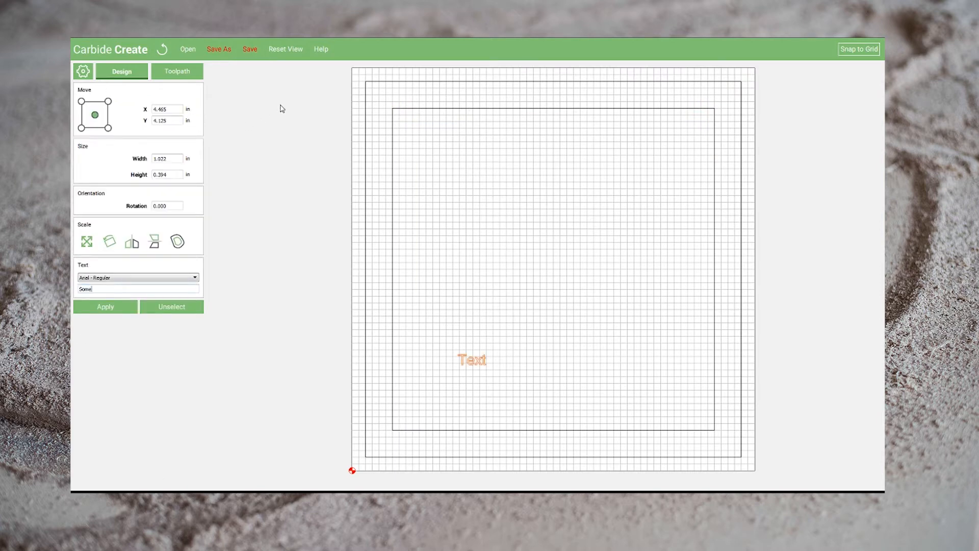
type(" txxt goes here")
left_click(126, 310)
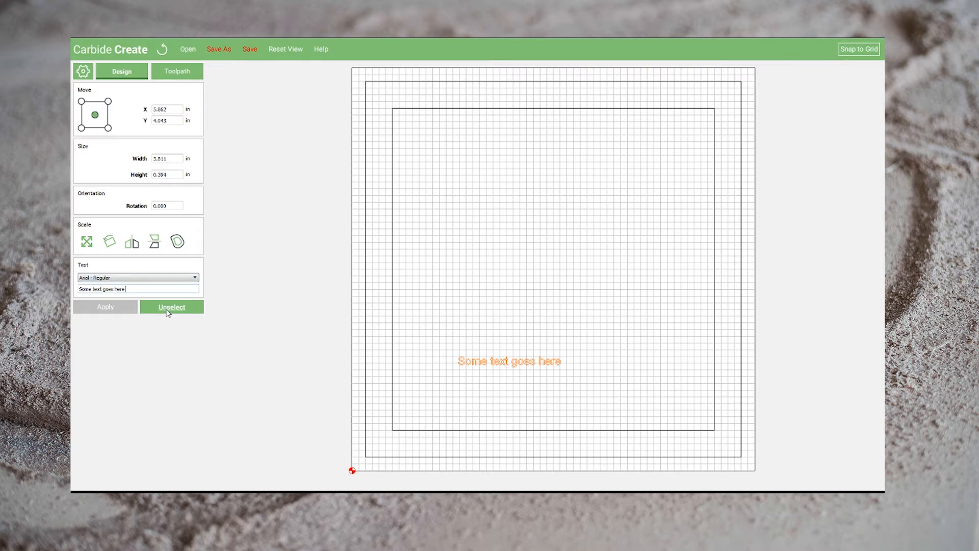
Scale the text by a factor of 2.5 and move it so it straddles the inner square's upper edge
left_click(87, 242)
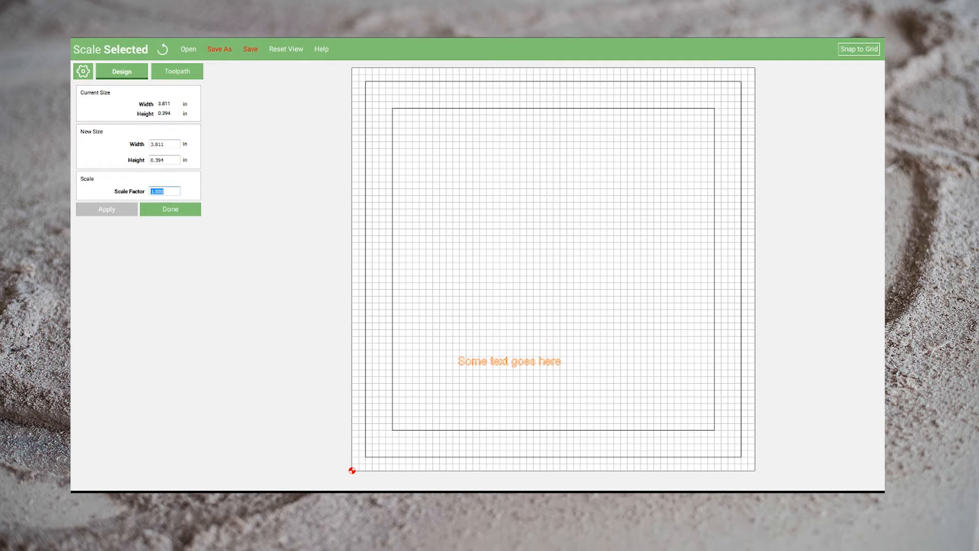
type("2.5")
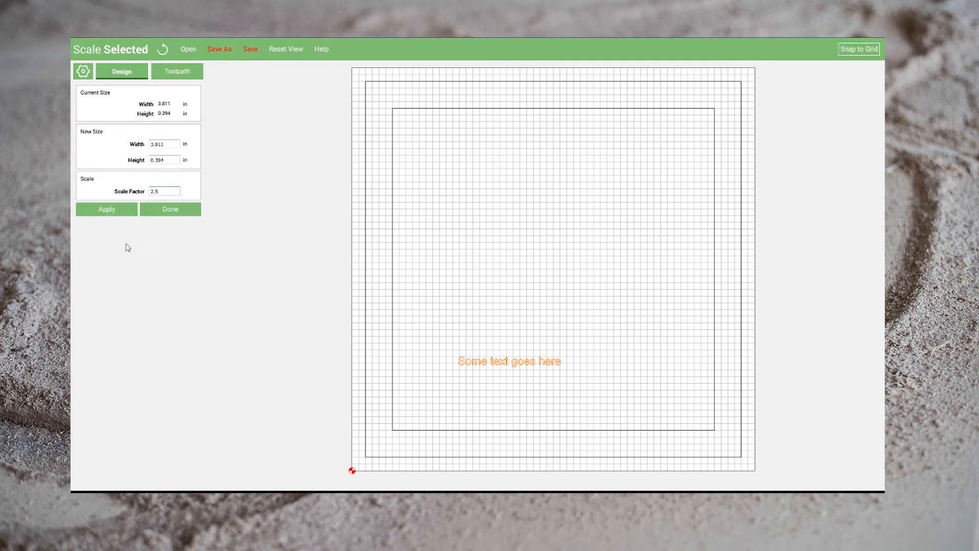
left_click(106, 210)
left_click_drag(476, 360, 514, 115)
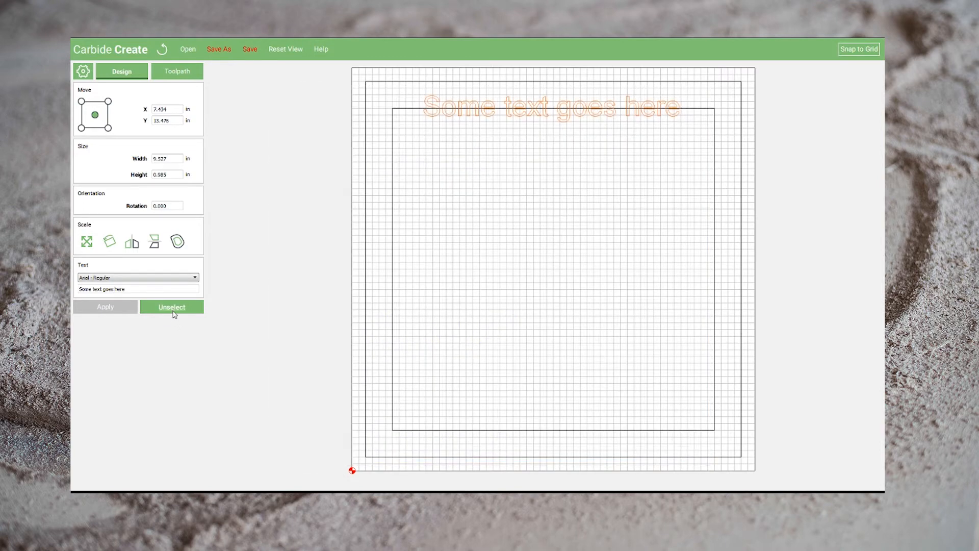
left_click(175, 307)
Create a pocket toolpath for the outer square with a max depth of 0.1 in, named "Flatten to .1"
left_click(365, 209)
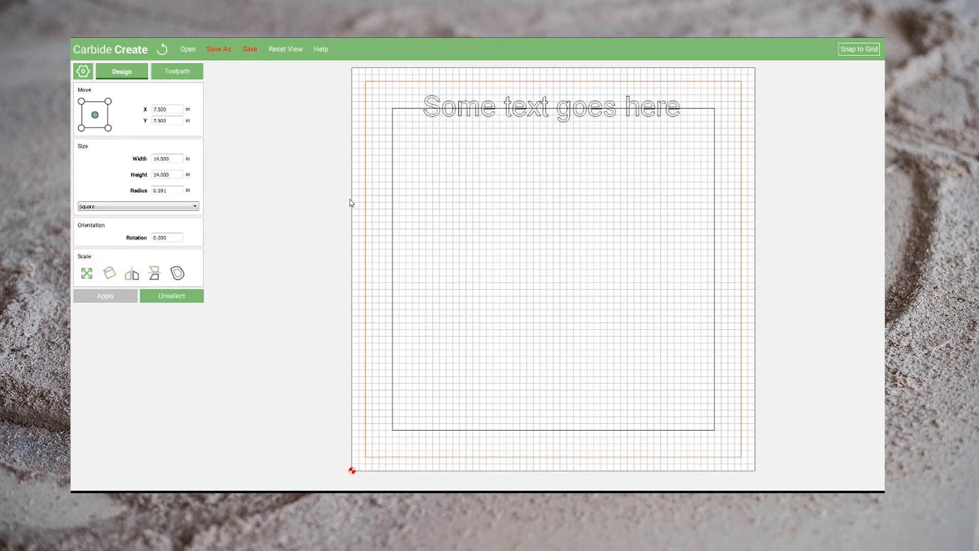
left_click(177, 71)
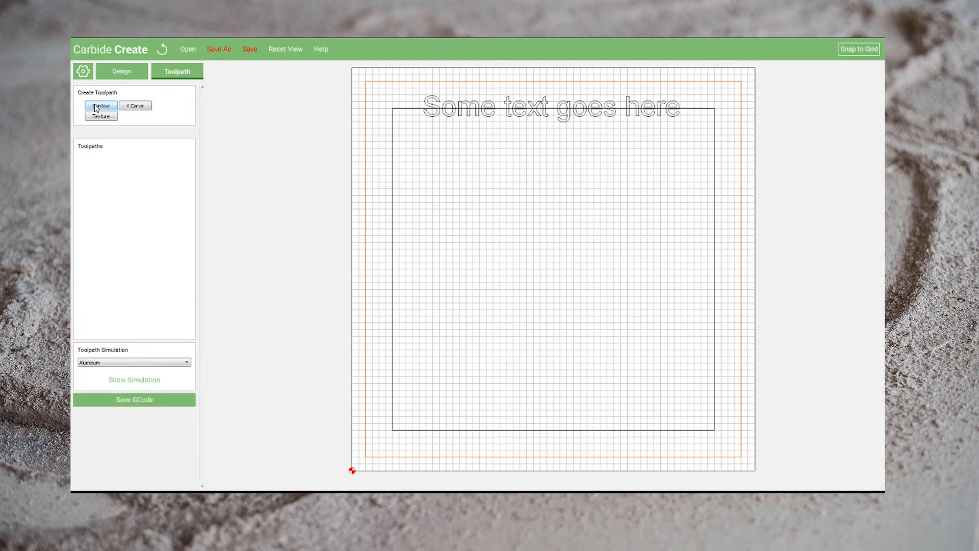
left_click(97, 106)
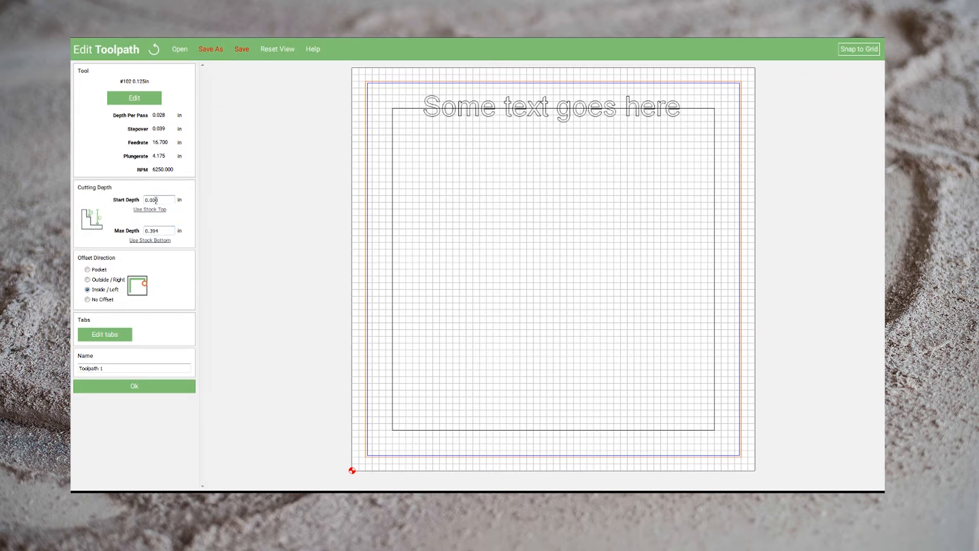
left_click_drag(166, 231, 120, 234)
type(".1")
left_click(87, 270)
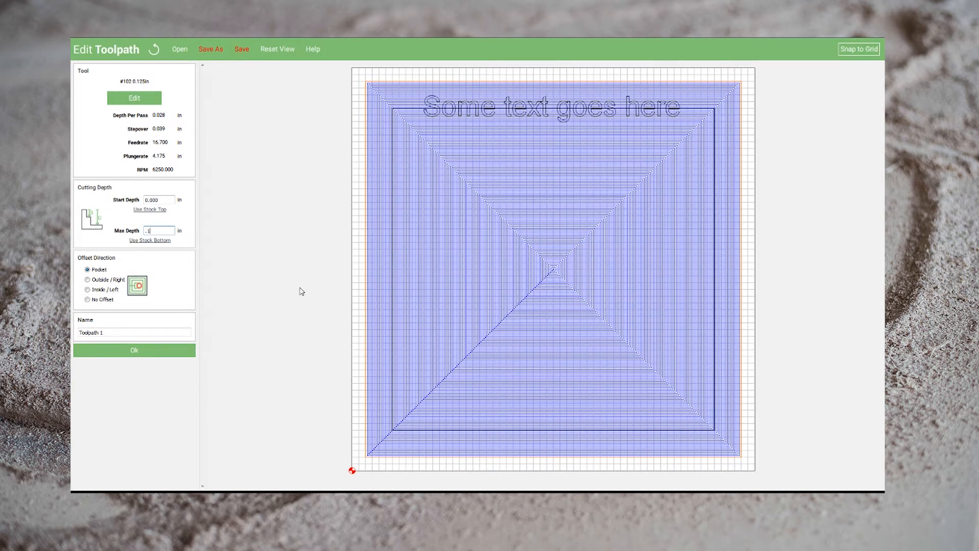
left_click_drag(125, 330, 77, 324)
type("Flatten to .1")
left_click(139, 351)
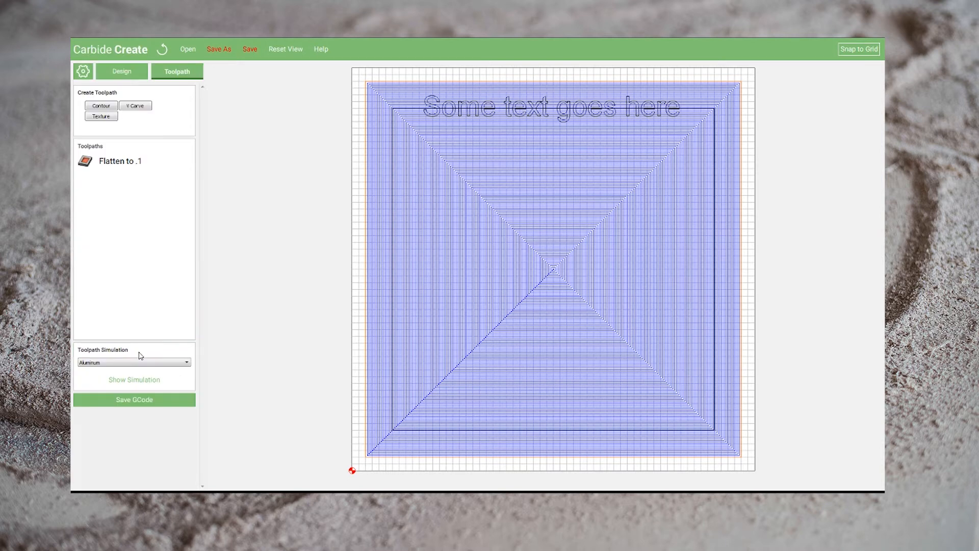
Set the simulation material to MDF, preview the flattening toolpath and hide the simulation
left_click(184, 362)
left_click(120, 396)
left_click(127, 380)
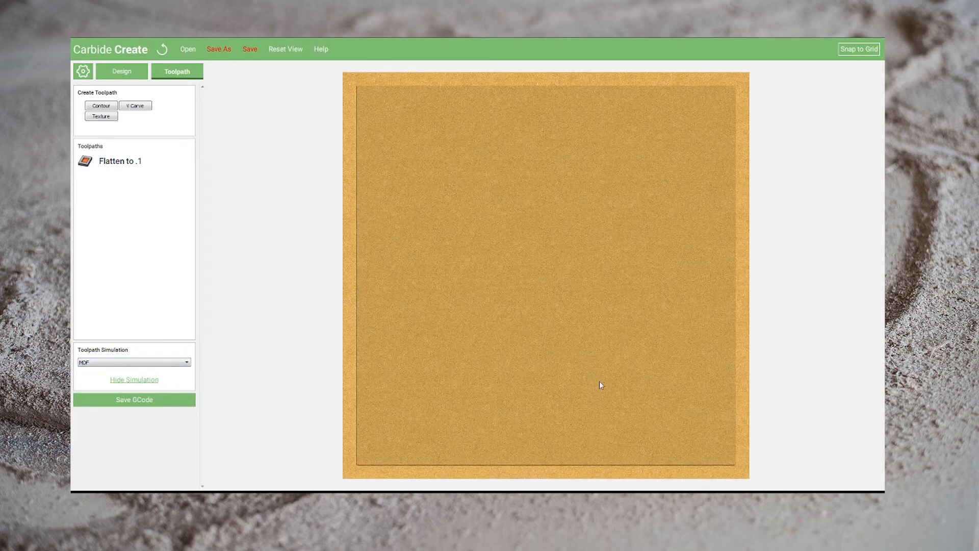
left_click_drag(600, 383, 595, 303)
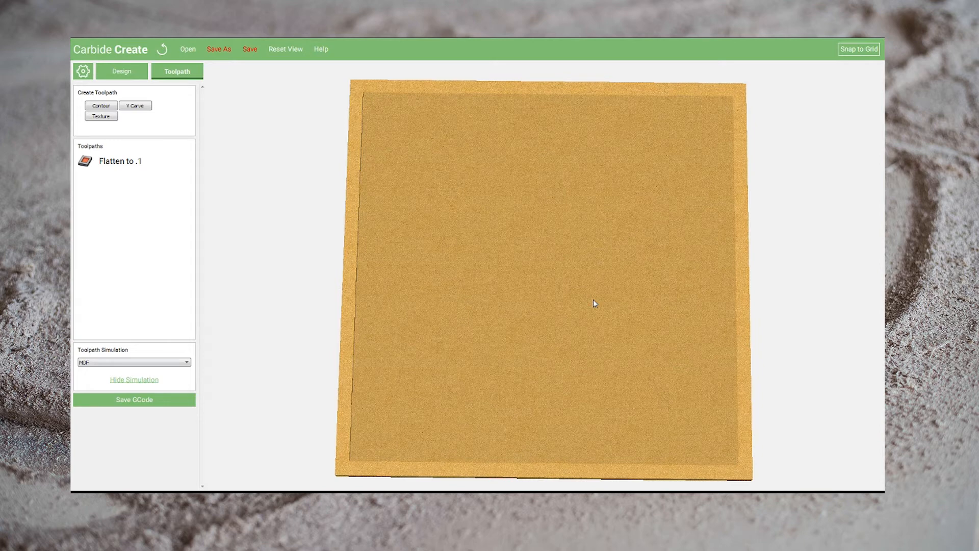
left_click(116, 380)
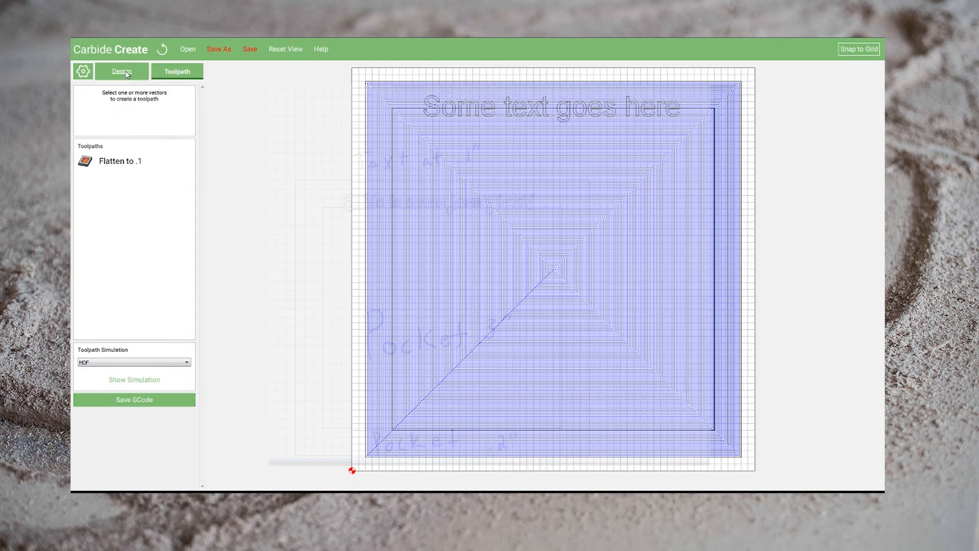
Select both squares and the text and create a pocket toolpath for them with a max depth of 0.2 in
left_click(127, 72)
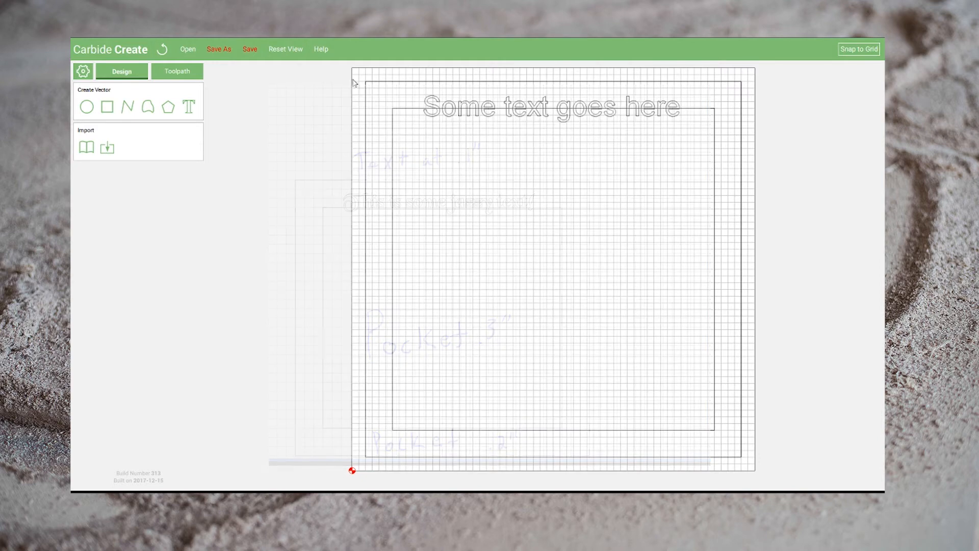
left_click_drag(356, 73, 477, 148)
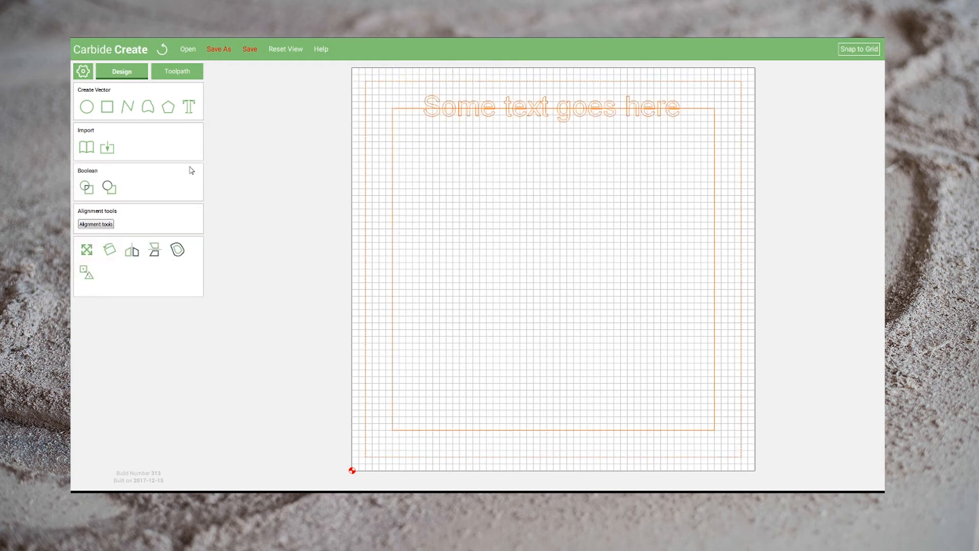
left_click(173, 71)
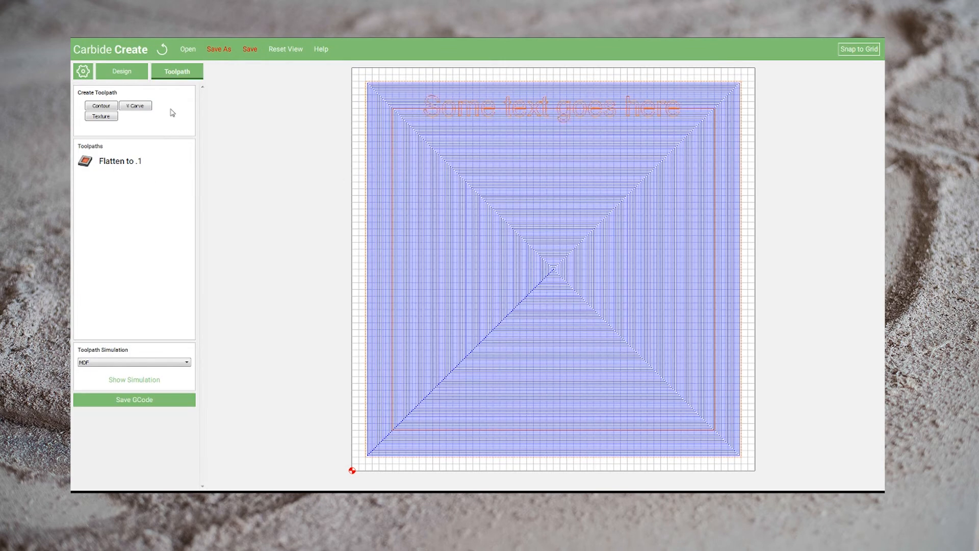
left_click(96, 107)
left_click(94, 268)
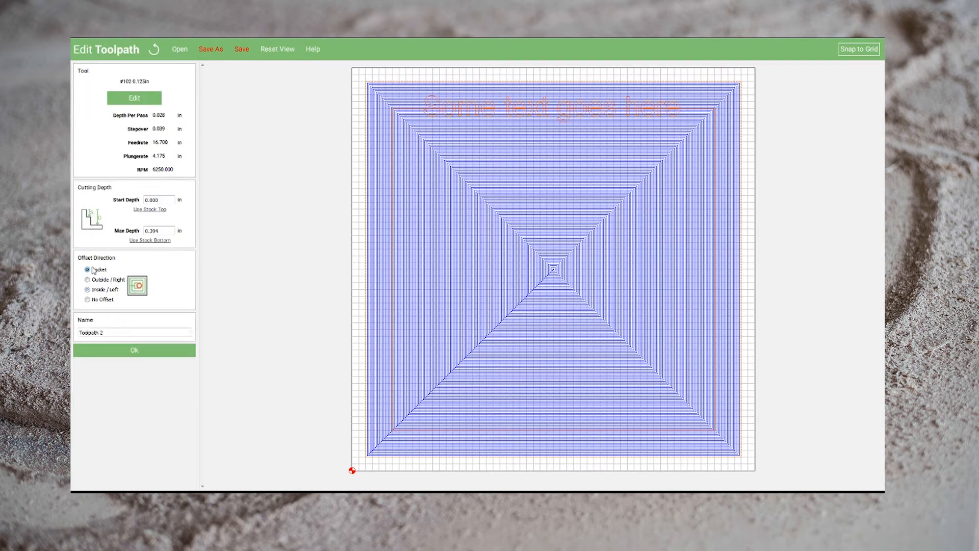
left_click_drag(166, 227, 103, 220)
type(".2")
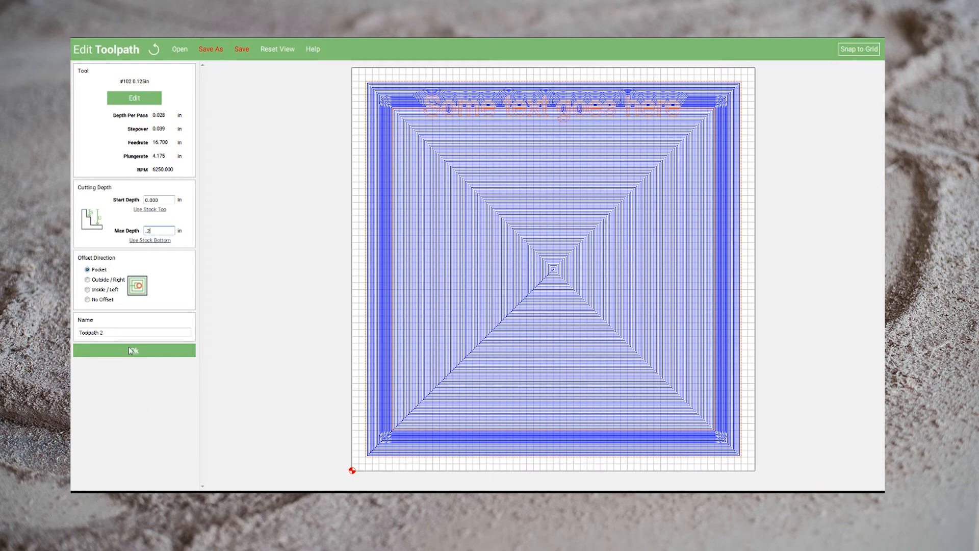
key("Return")
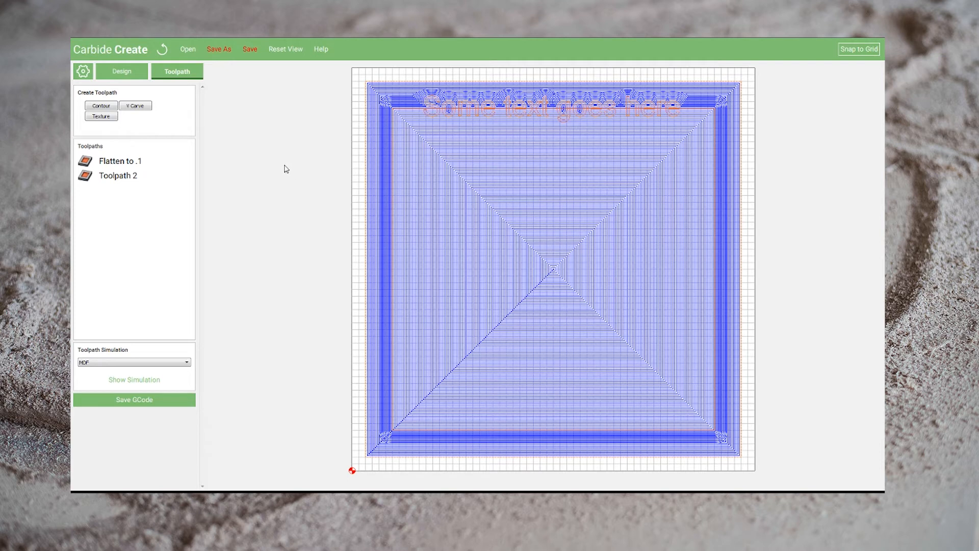
Inspect the simulated result of both pocket toolpaths around the text and return to the design drawing
left_click(118, 380)
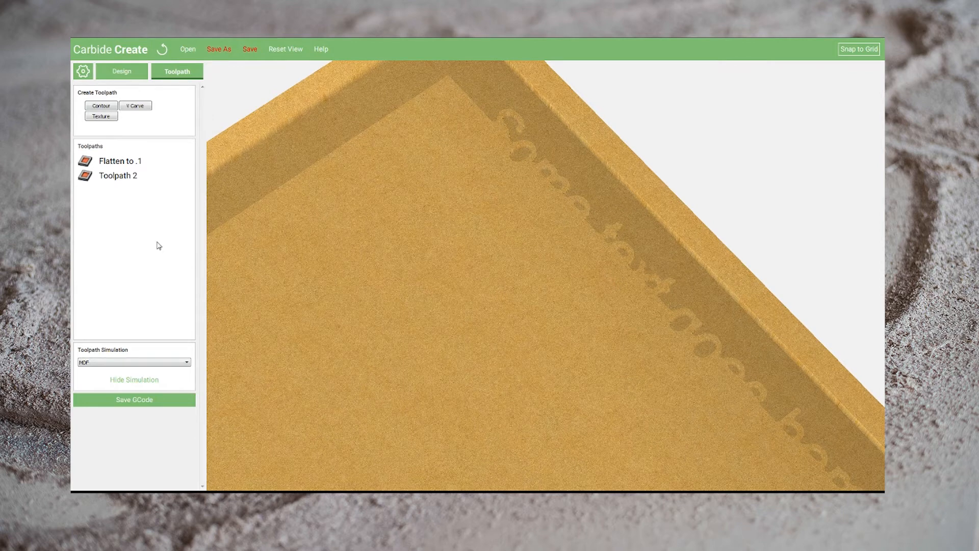
left_click(122, 72)
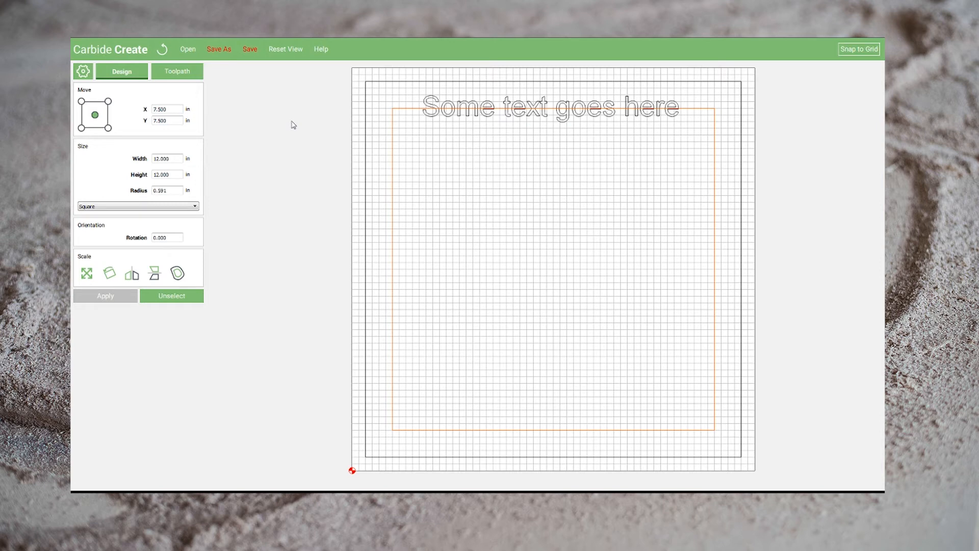
Duplicate the text and place the copy exactly over the original at X 7.4 in, Y 13.476 in
left_click(428, 101)
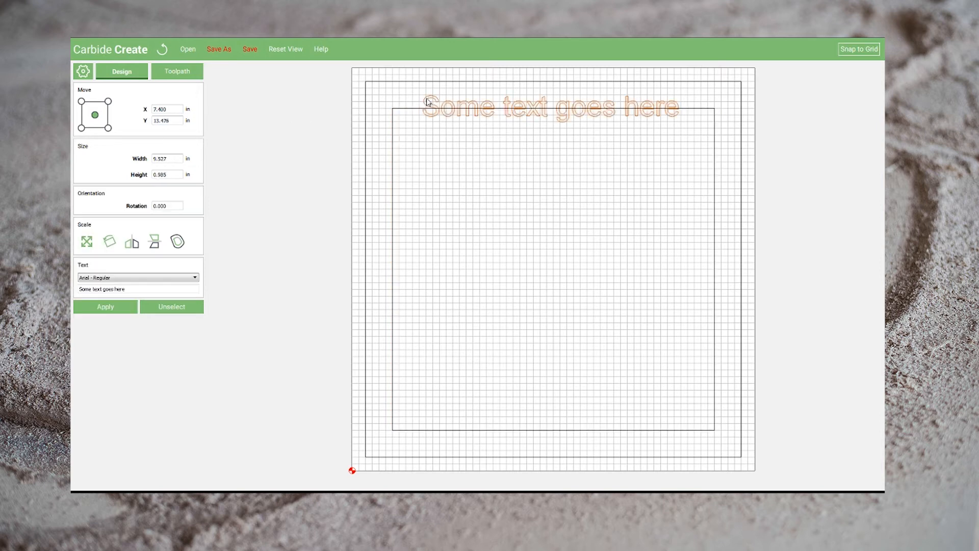
left_click(317, 92)
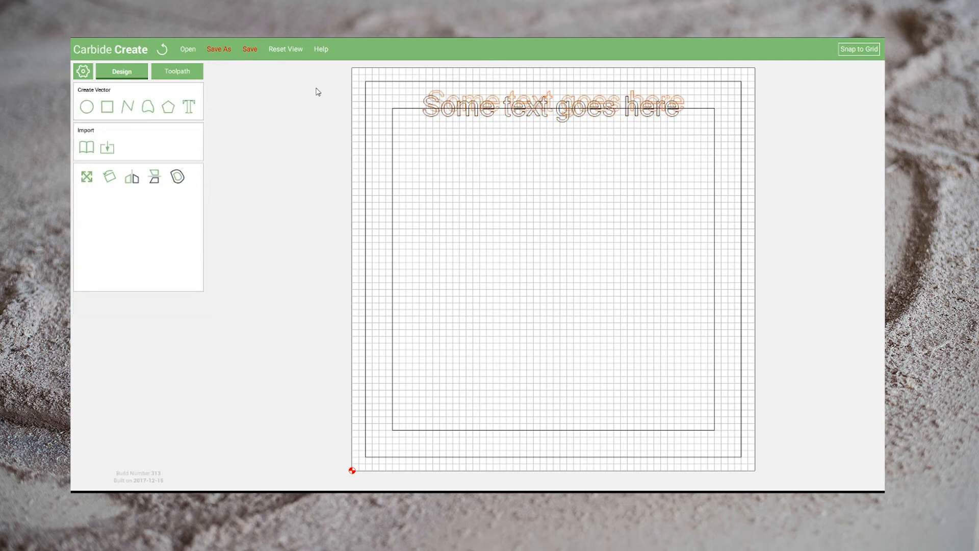
left_click(426, 109)
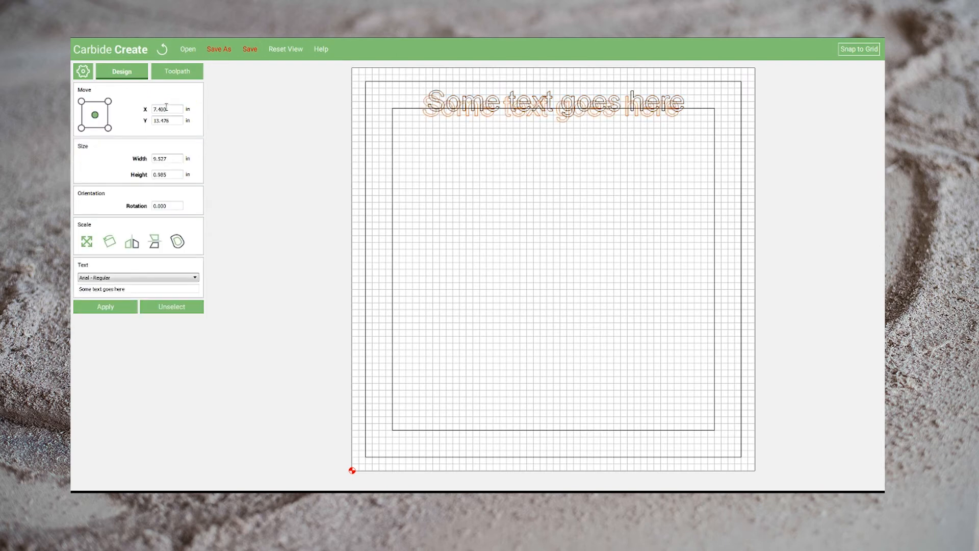
left_click_drag(173, 121, 151, 121)
left_click(439, 91)
left_click_drag(174, 109, 124, 112)
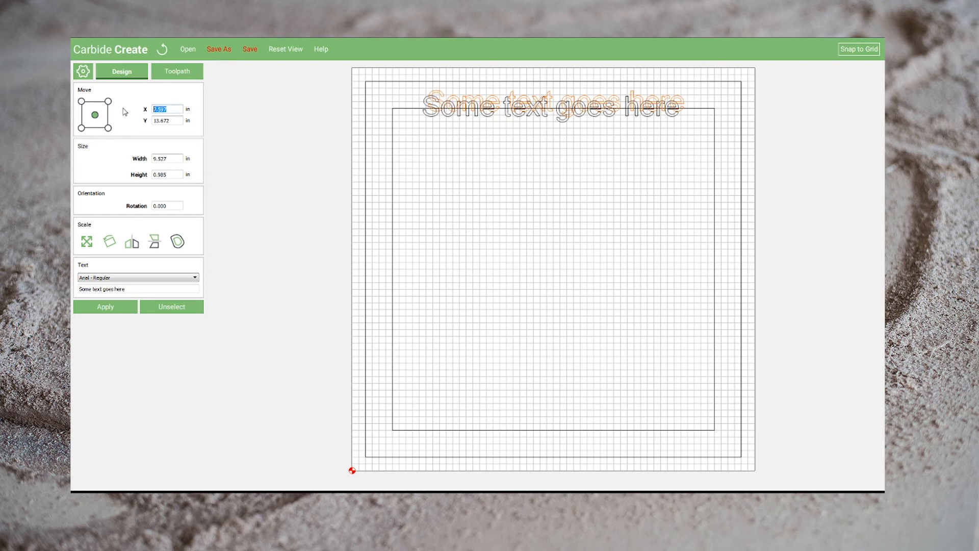
type("7.4")
key("Tab")
type("13.476")
left_click(106, 307)
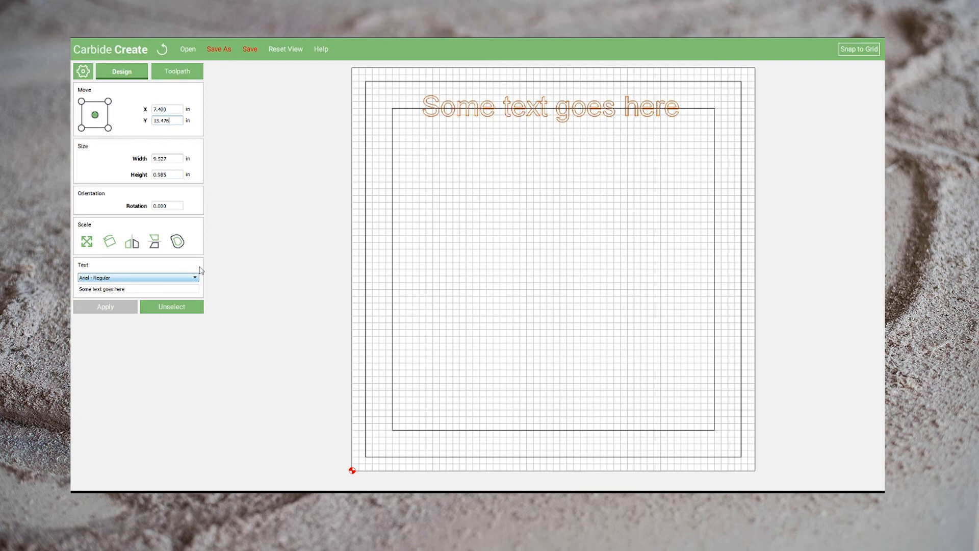
left_click(317, 159)
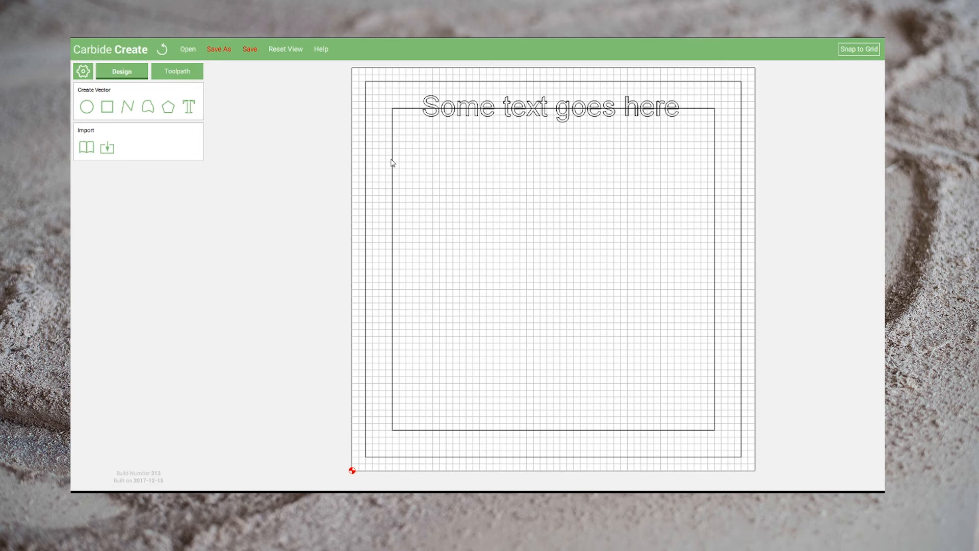
Select the inner square and one copy of the text, and subtract the text from the square with a Boolean operation
left_click(392, 162)
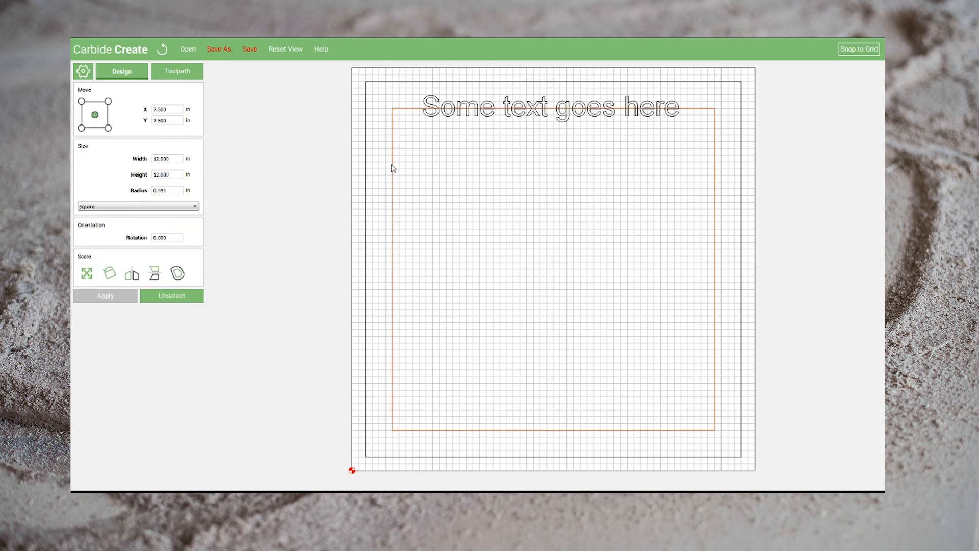
left_click(425, 106, "shift")
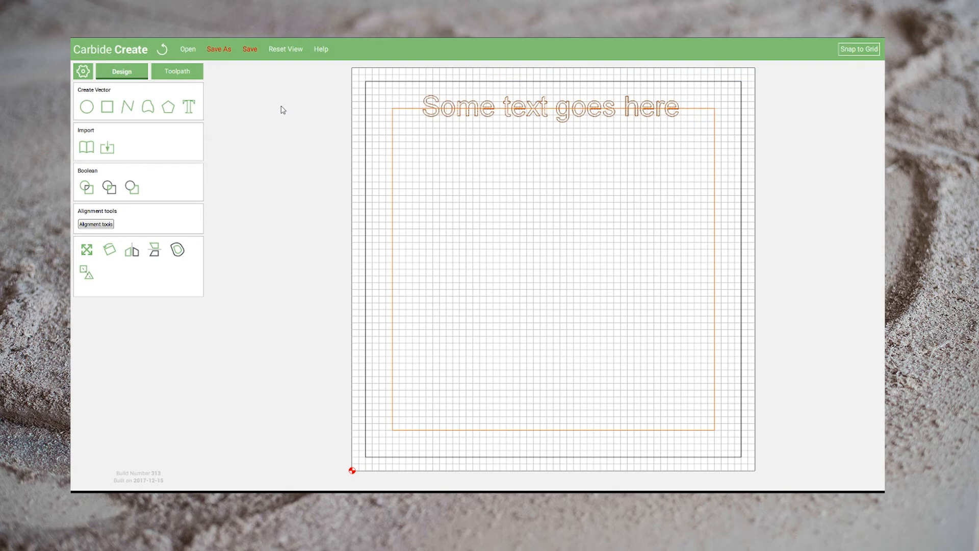
left_click(133, 189)
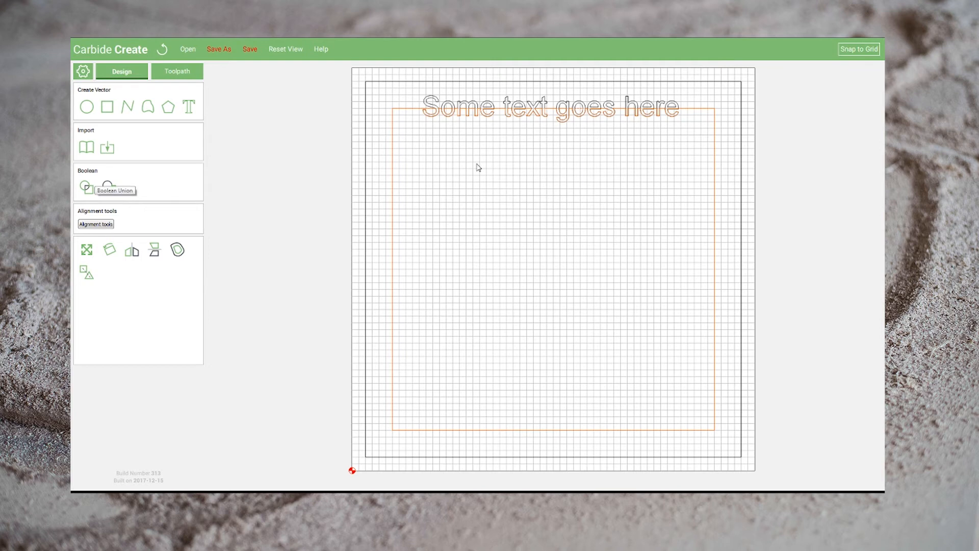
left_click(448, 161)
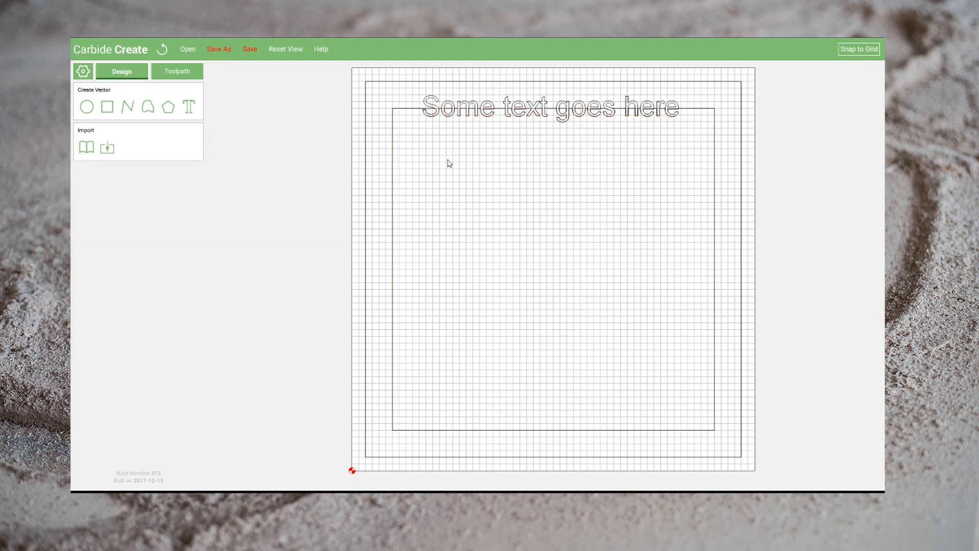
Move the subtracted inner square down to check its letter cut-outs, undo the move and deselect the shape
left_click(400, 109)
left_click_drag(399, 109, 400, 182)
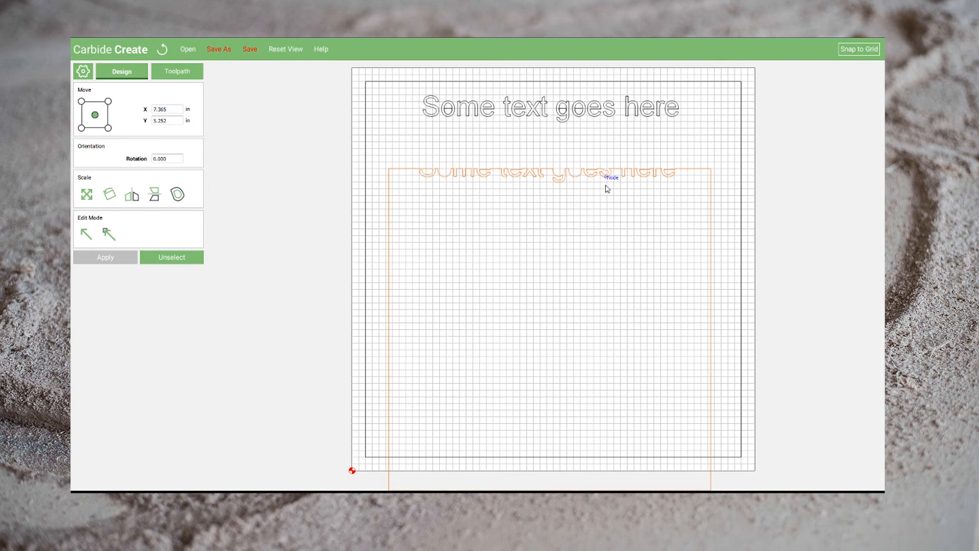
key("ctrl+z")
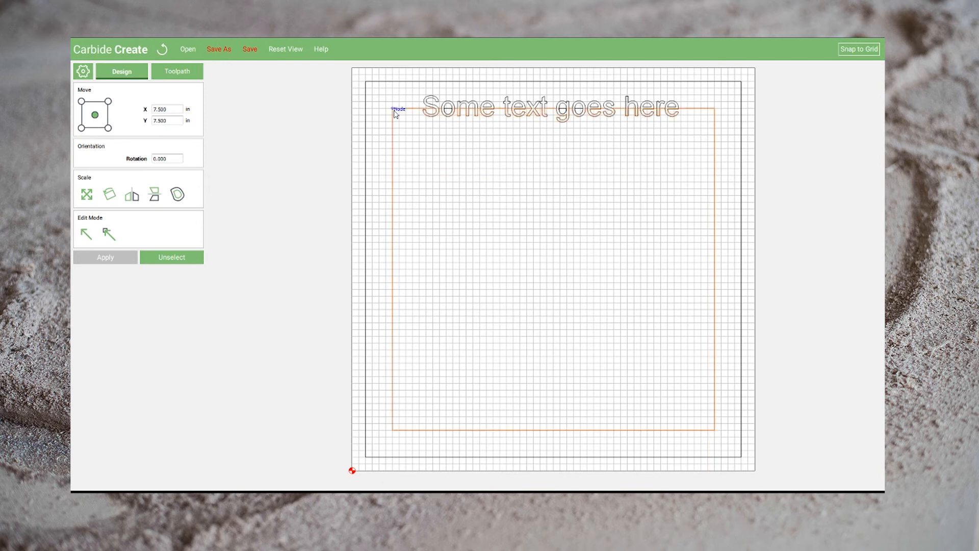
left_click(165, 258)
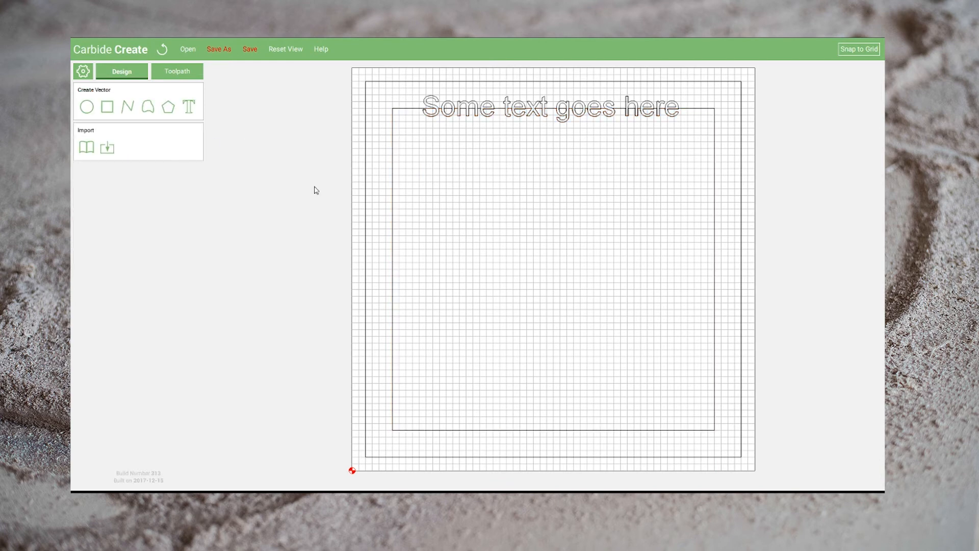
Create a pocket toolpath for the inner square with the letter cut-outs, using a max depth of 0.3 in
left_click(393, 168)
left_click(177, 71)
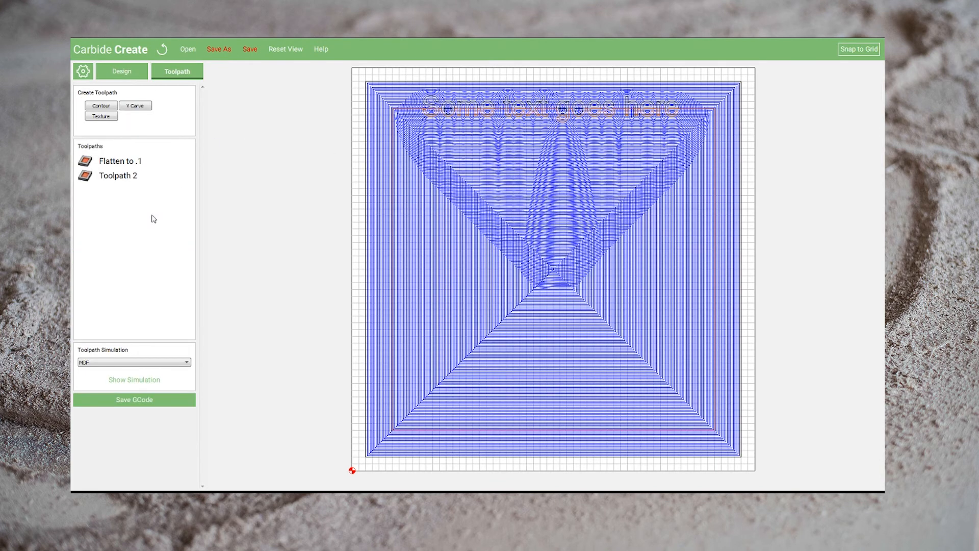
left_click(102, 107)
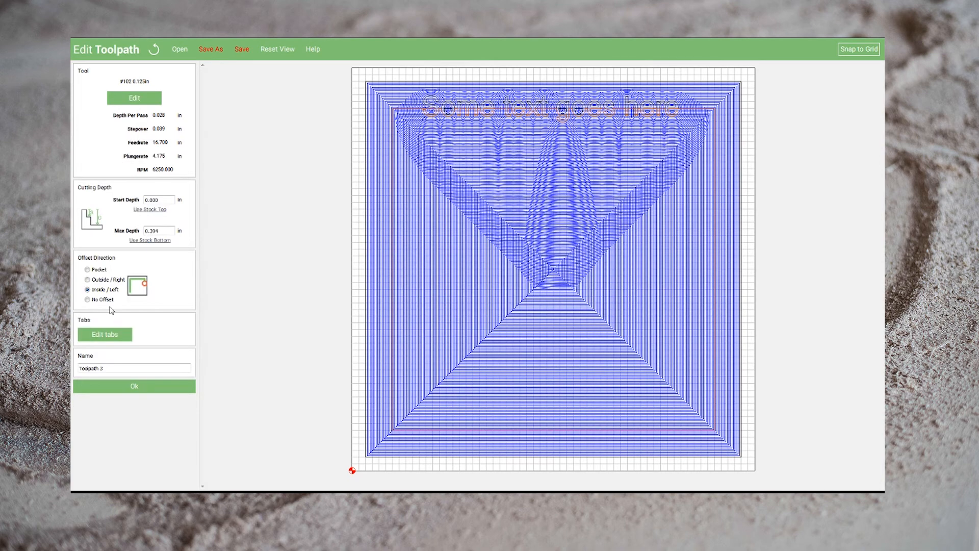
left_click(88, 270)
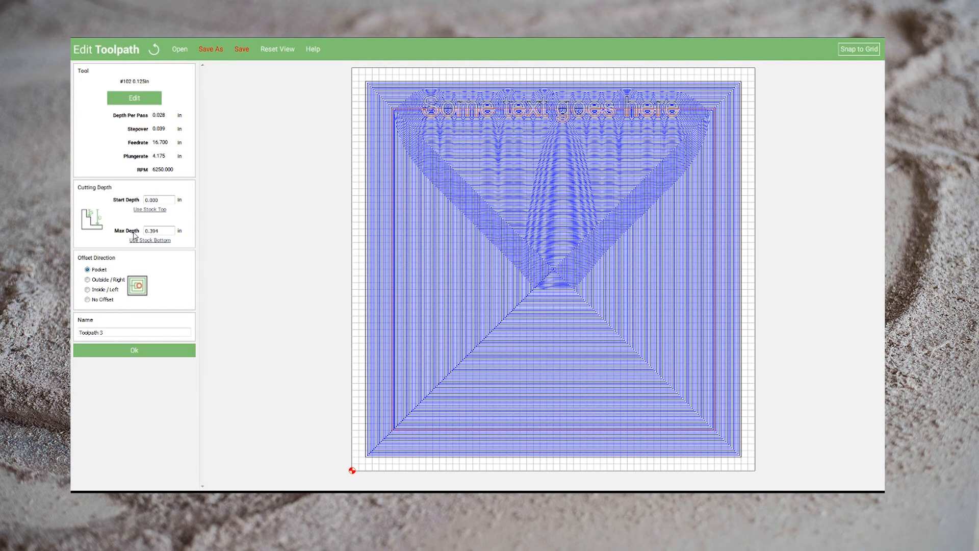
double_click(154, 230)
type(".3")
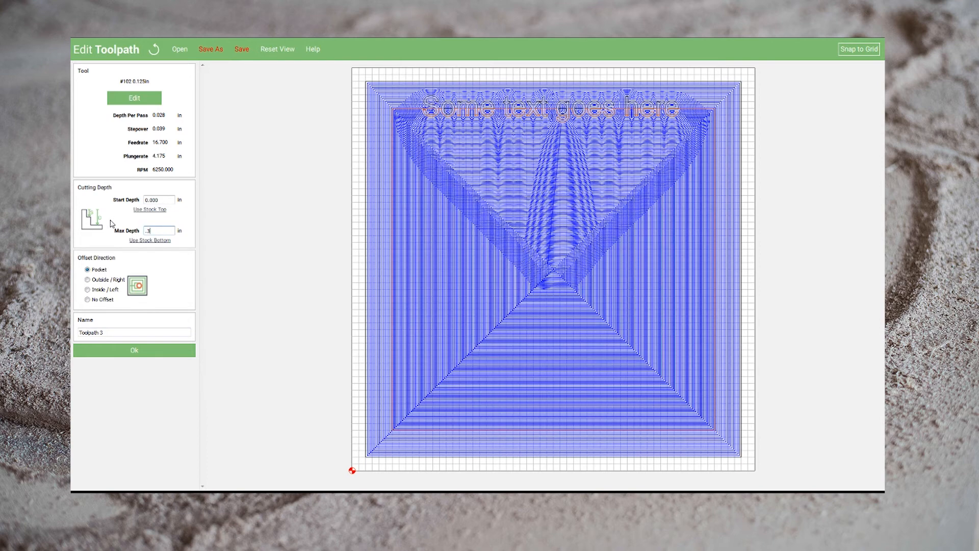
left_click(134, 350)
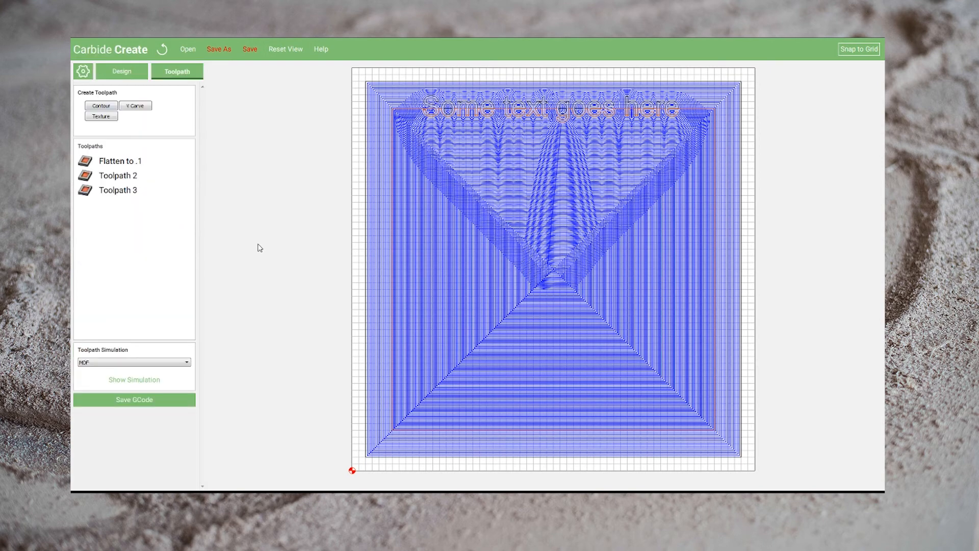
Simulate all three pocket toolpaths and inspect the tray's stepped levels and the raised text from several angles
left_click(125, 380)
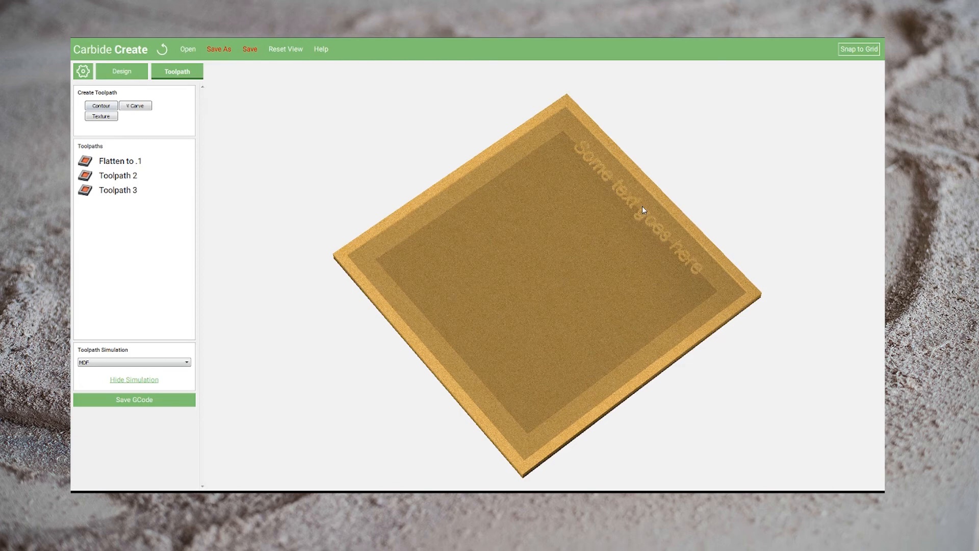
scroll(643, 208, "up", 5)
left_click_drag(666, 268, 555, 136)
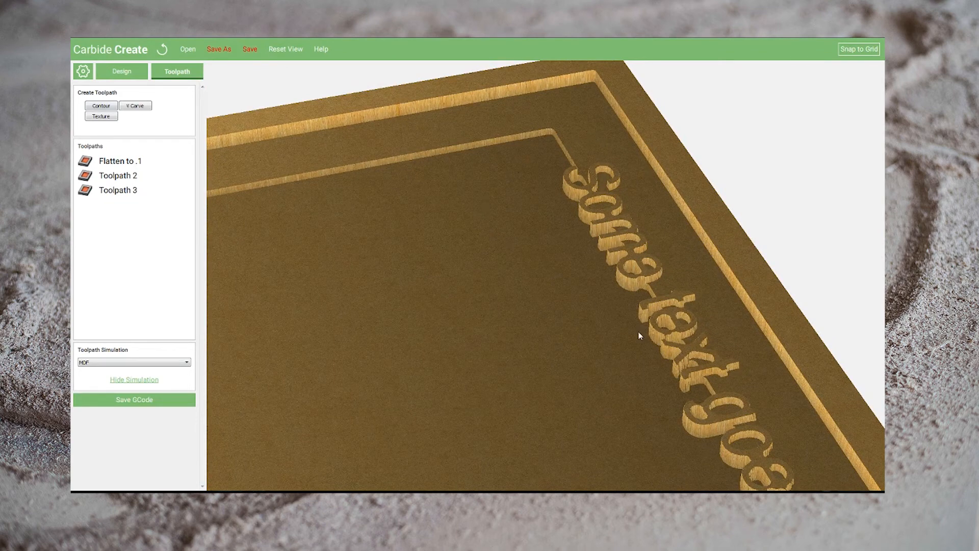
left_click(286, 49)
left_click_drag(538, 203, 477, 101)
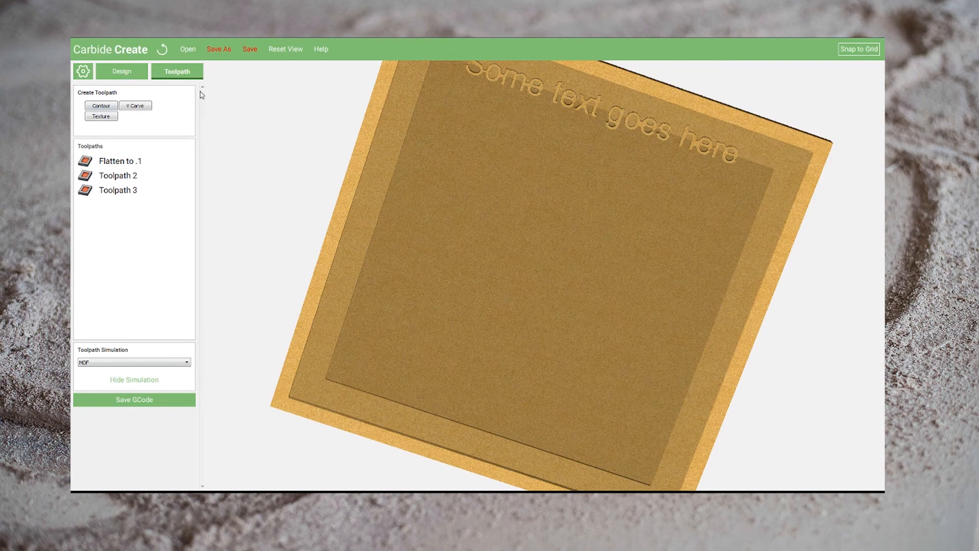
Examine in the design drawing where the inner square's edge crosses the letters and forms separate closed regions
left_click(117, 75)
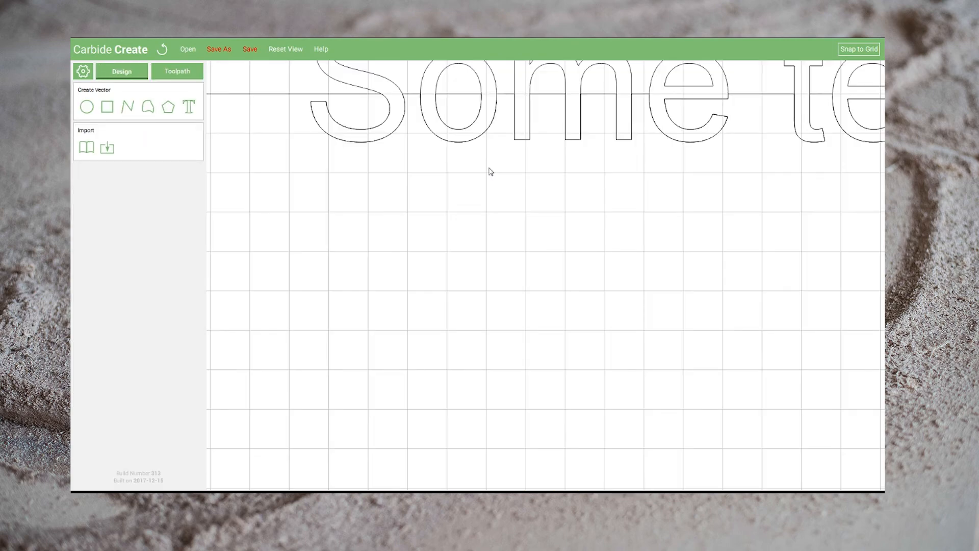
middle_click_drag(536, 191, 539, 298)
left_click(462, 203)
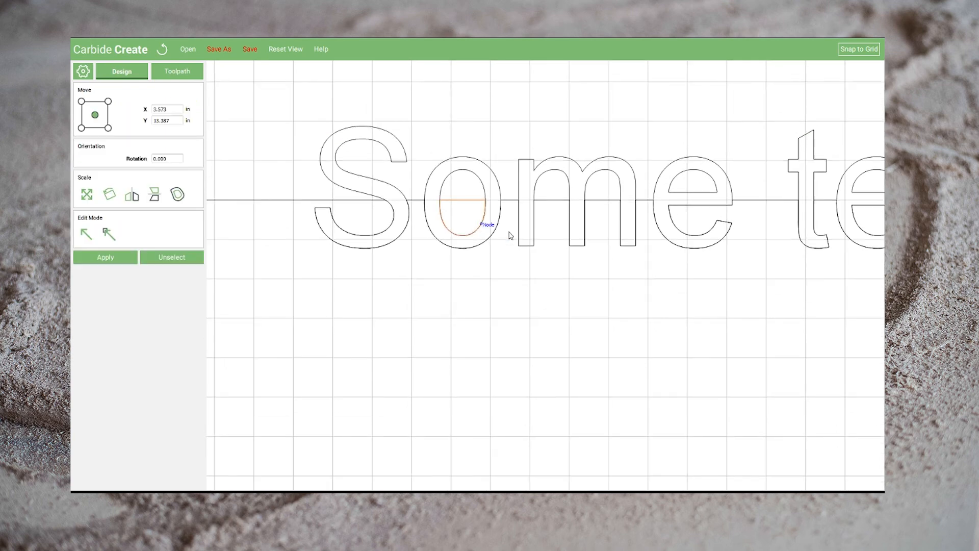
scroll(747, 289, "down", 2)
scroll(765, 312, "down", 1)
middle_click_drag(810, 285, 641, 281)
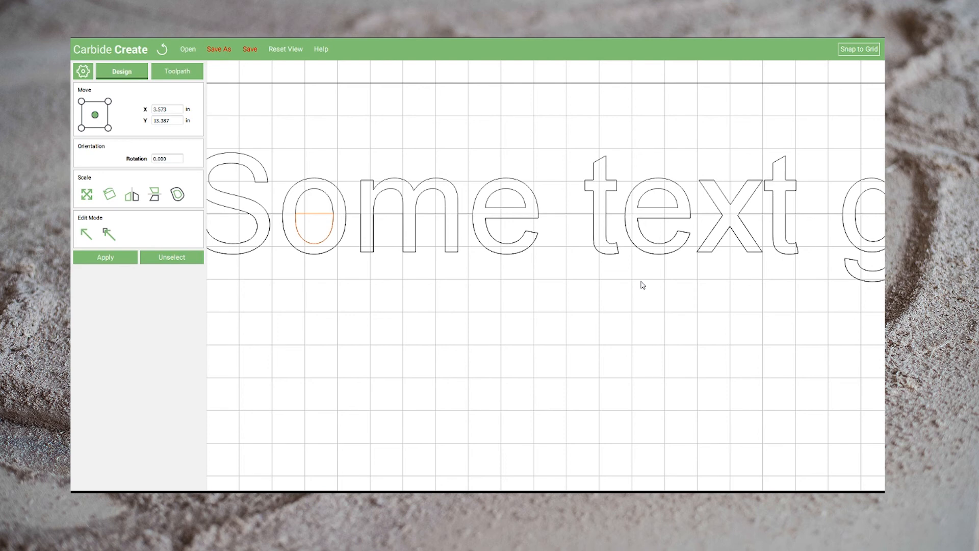
scroll(643, 285, "down", 2)
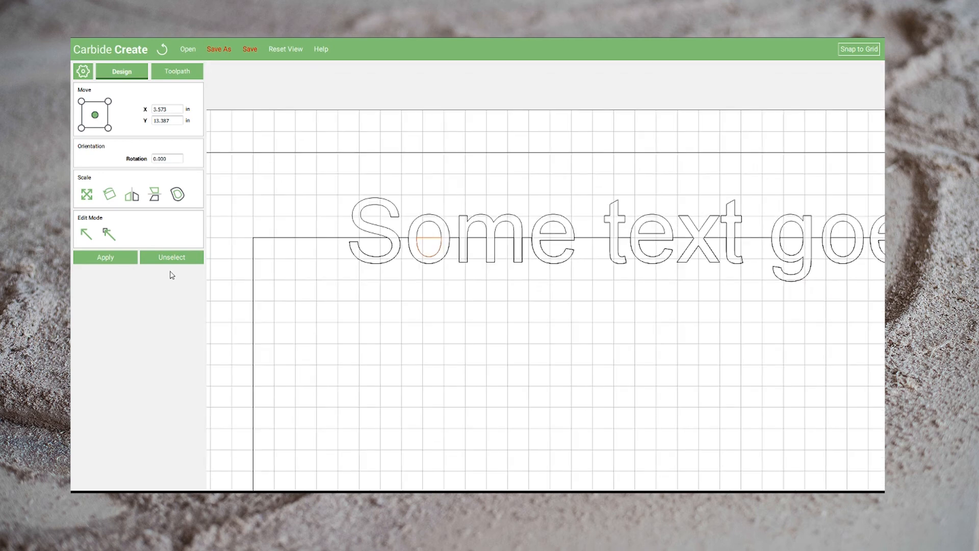
left_click(171, 257)
Review the settings and selected outlines of the 0.3 in deep pocket toolpath
left_click(163, 74)
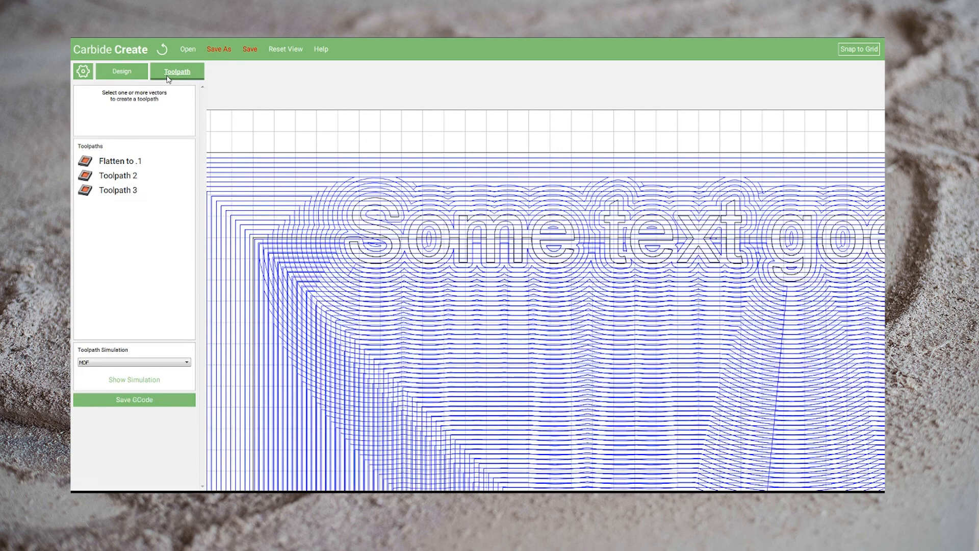
left_click(130, 197)
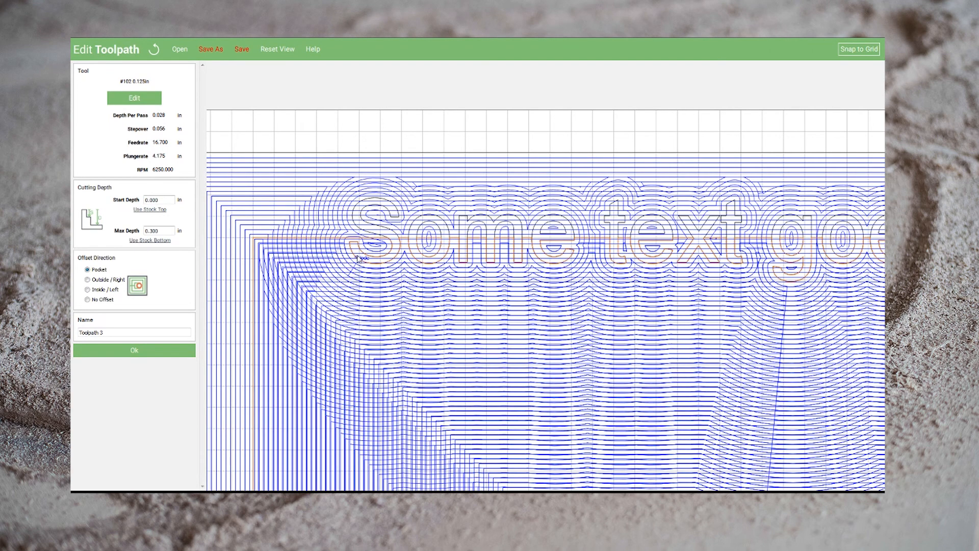
left_click(127, 351)
Simulate the toolpaths again and closely inspect the material left between the raised letters along the border
left_click(131, 377)
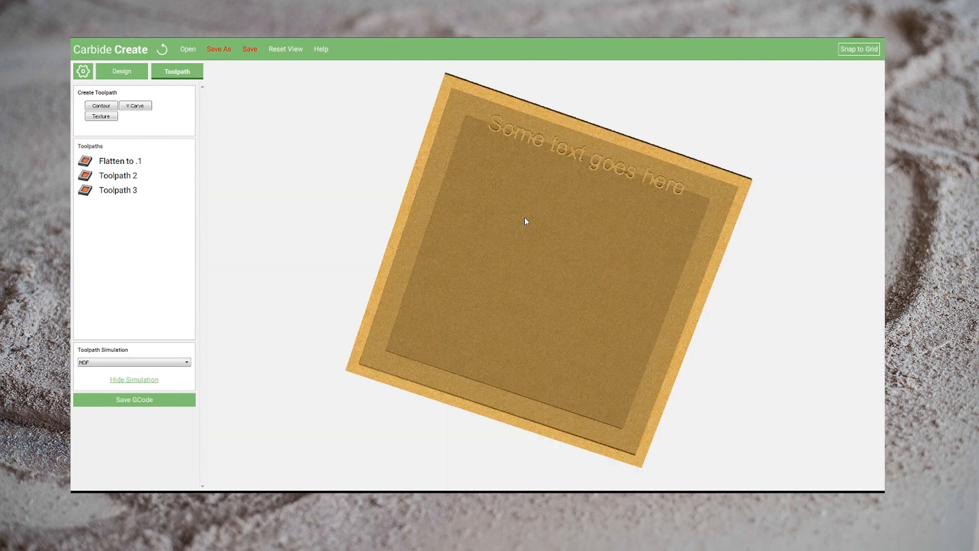
scroll(657, 167, "up", 5)
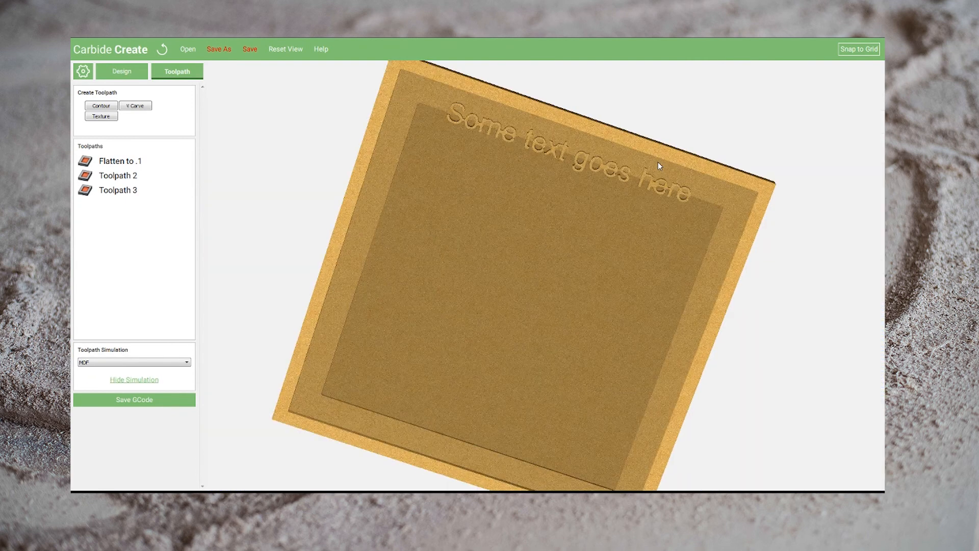
left_click_drag(548, 231, 645, 100)
left_click_drag(333, 201, 393, 201)
scroll(393, 201, "down", 5)
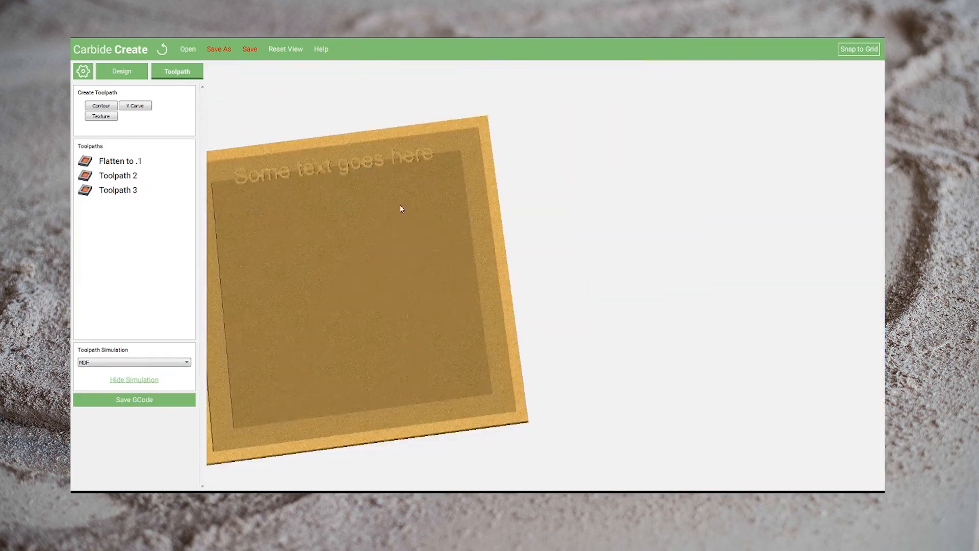
scroll(525, 237, "up", 4)
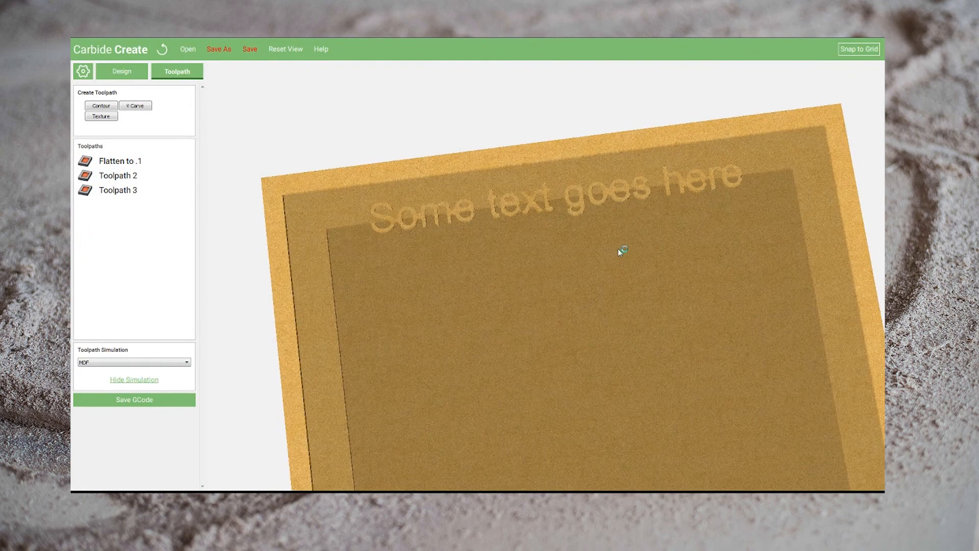
scroll(388, 204, "up", 5)
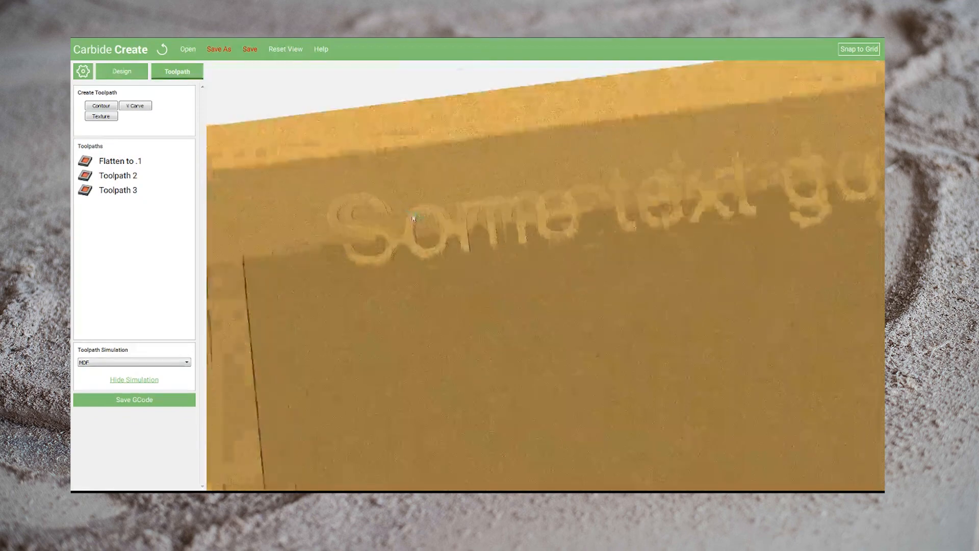
scroll(430, 219, "up", 1)
scroll(485, 268, "up", 1)
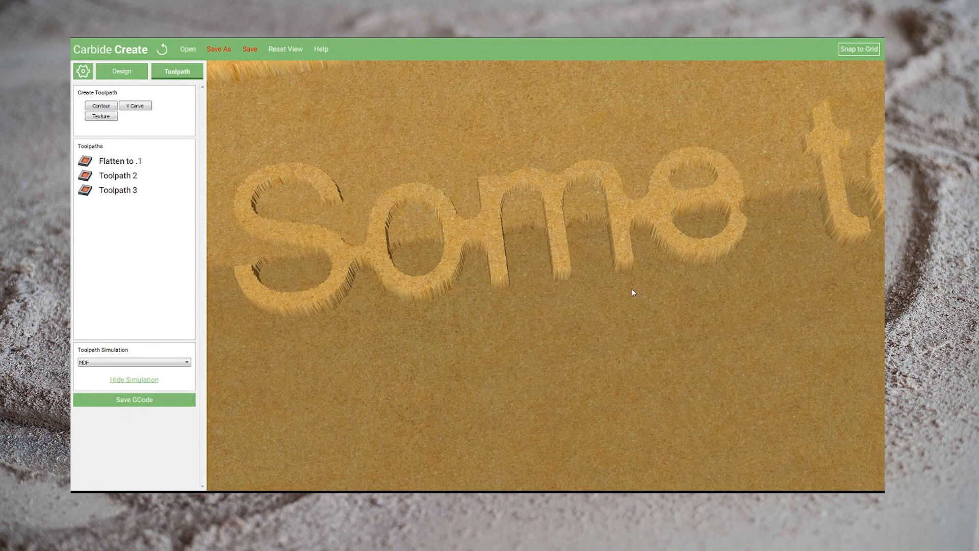
scroll(632, 289, "down", 4)
middle_click_drag(727, 288, 505, 272)
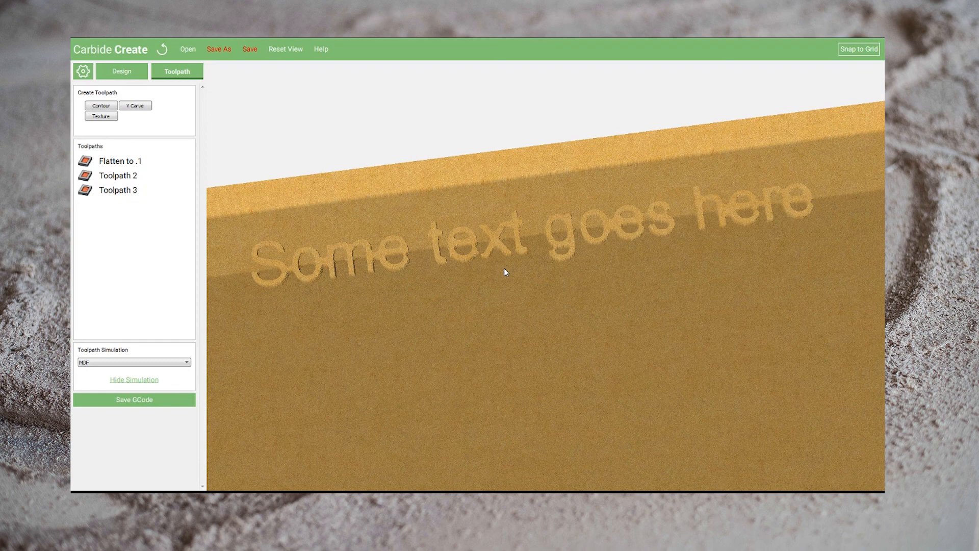
left_click_drag(504, 272, 500, 326)
scroll(508, 345, "up", 5)
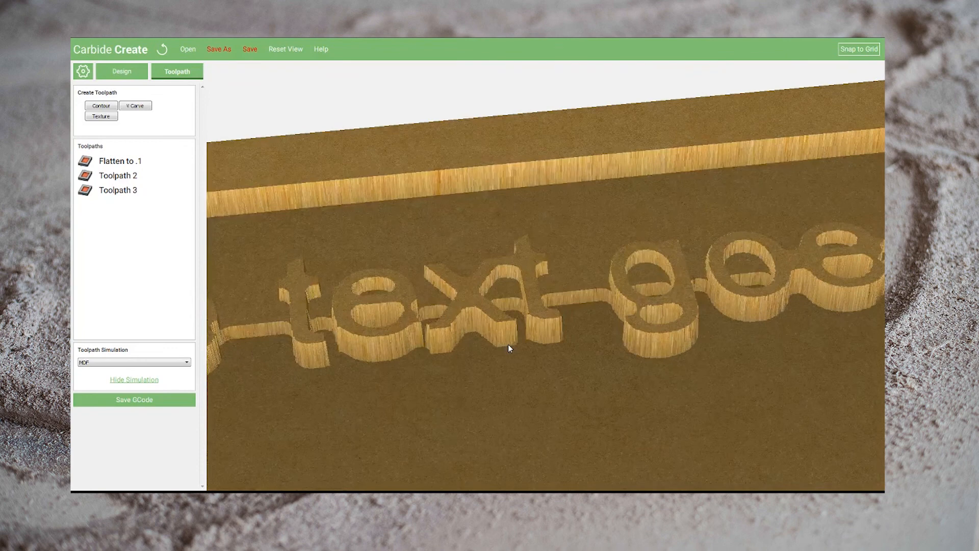